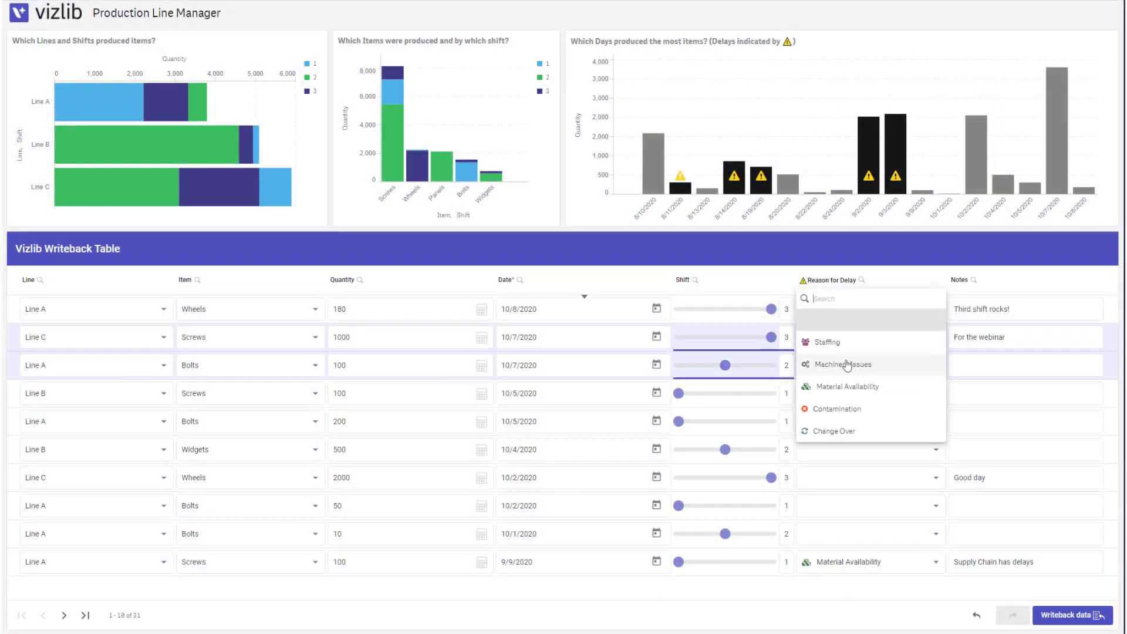
# Choose Staffing as row 3's delay reason and commit the Other Cost budget adjustment
pyautogui.click(829, 344)
pyautogui.click(828, 401)
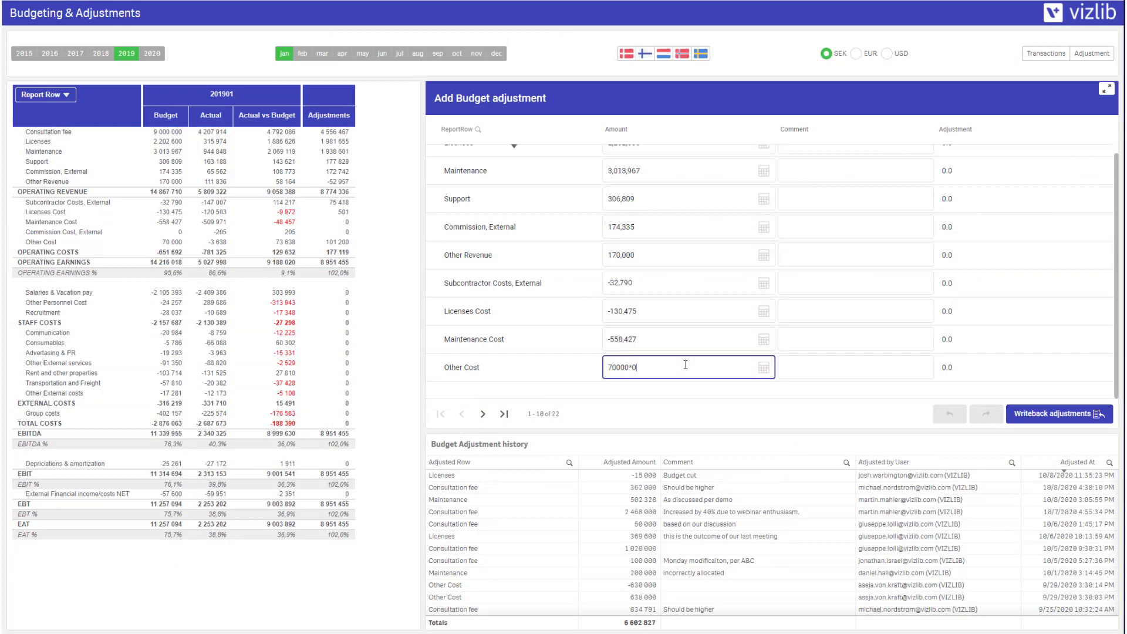
pyautogui.press('Tab')
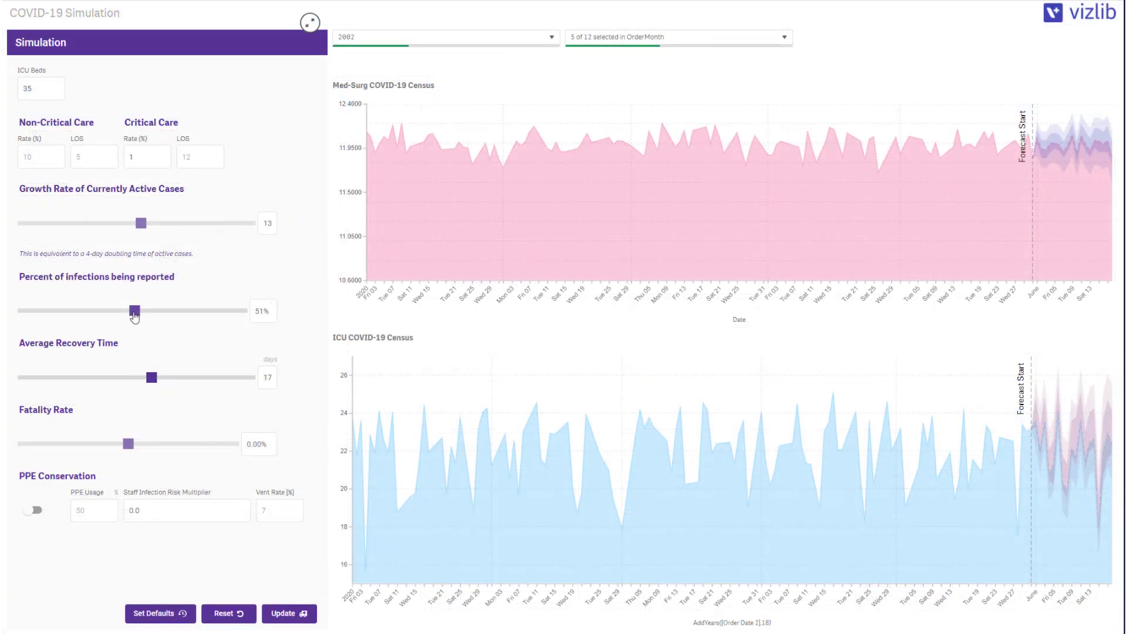
# Lower the reported-infections and active-case growth sliders, then edit the Non-Critical Care LOS value
pyautogui.moveTo(135, 315); pyautogui.dragTo(90, 314)
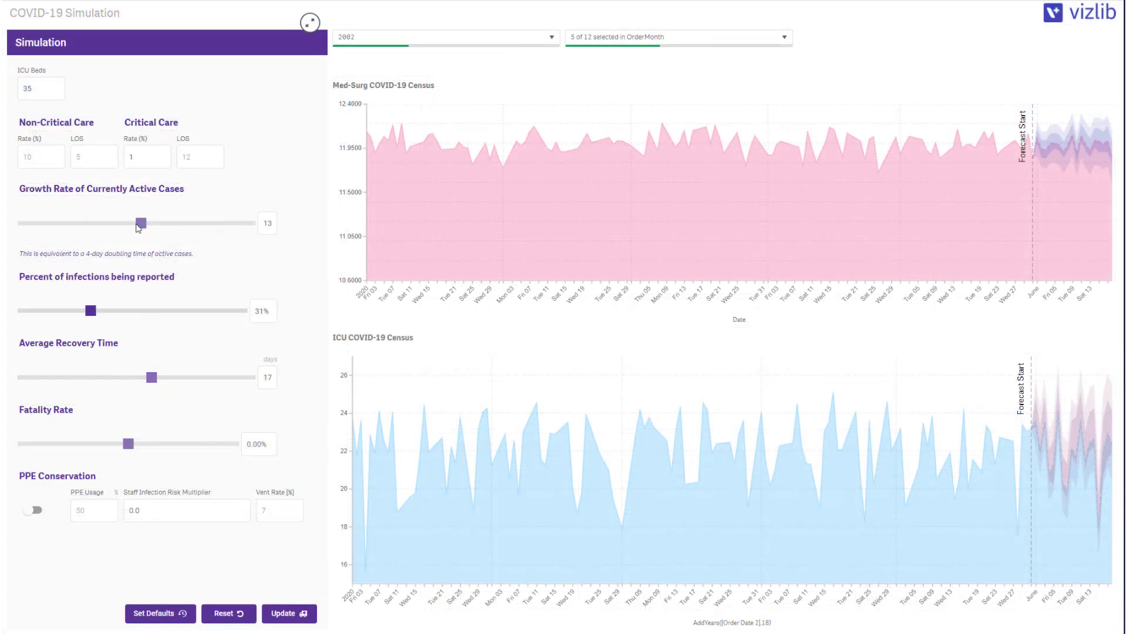
pyautogui.moveTo(141, 224); pyautogui.dragTo(87, 224)
pyautogui.click(94, 157)
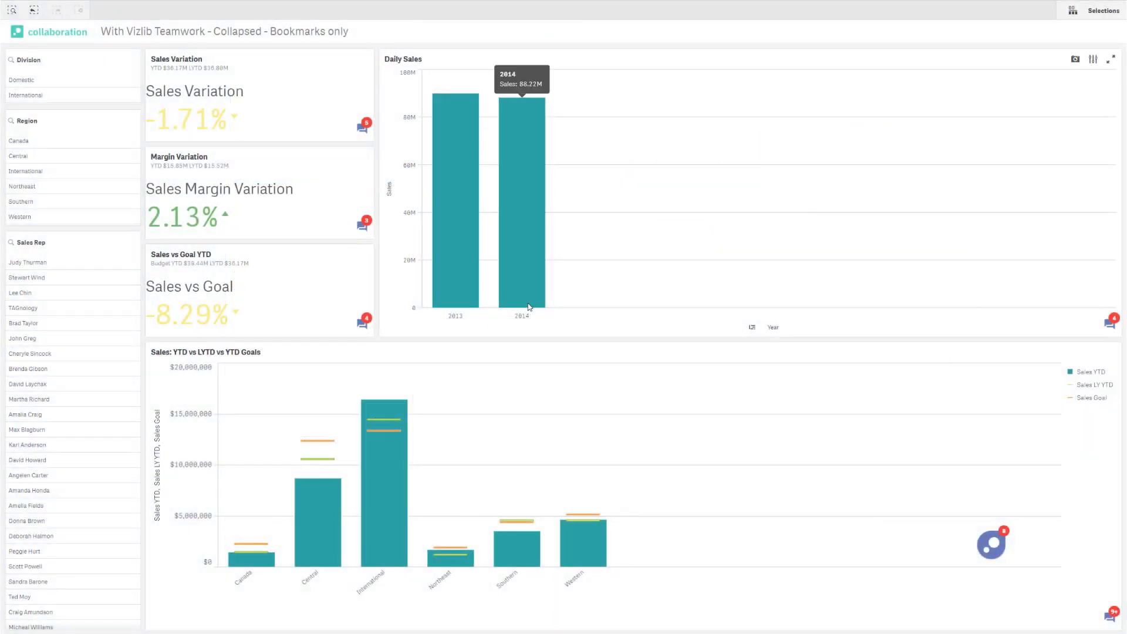
# Filter the dashboard to the 2014 Daily Sales bar and the International region
pyautogui.click(521, 118)
pyautogui.click(1107, 37)
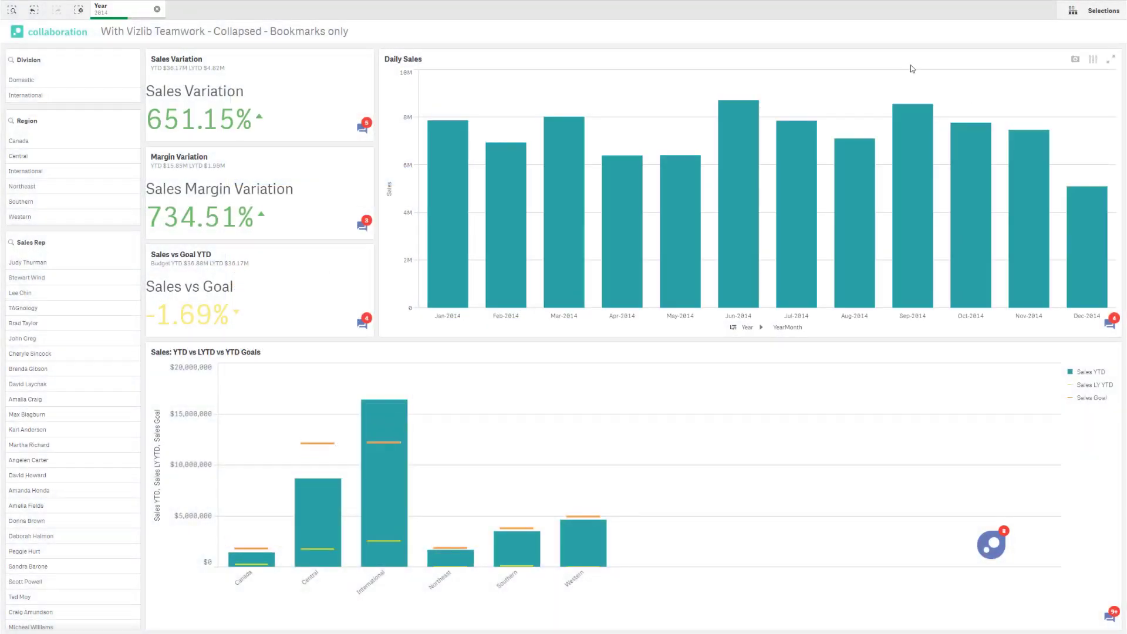
pyautogui.click(33, 172)
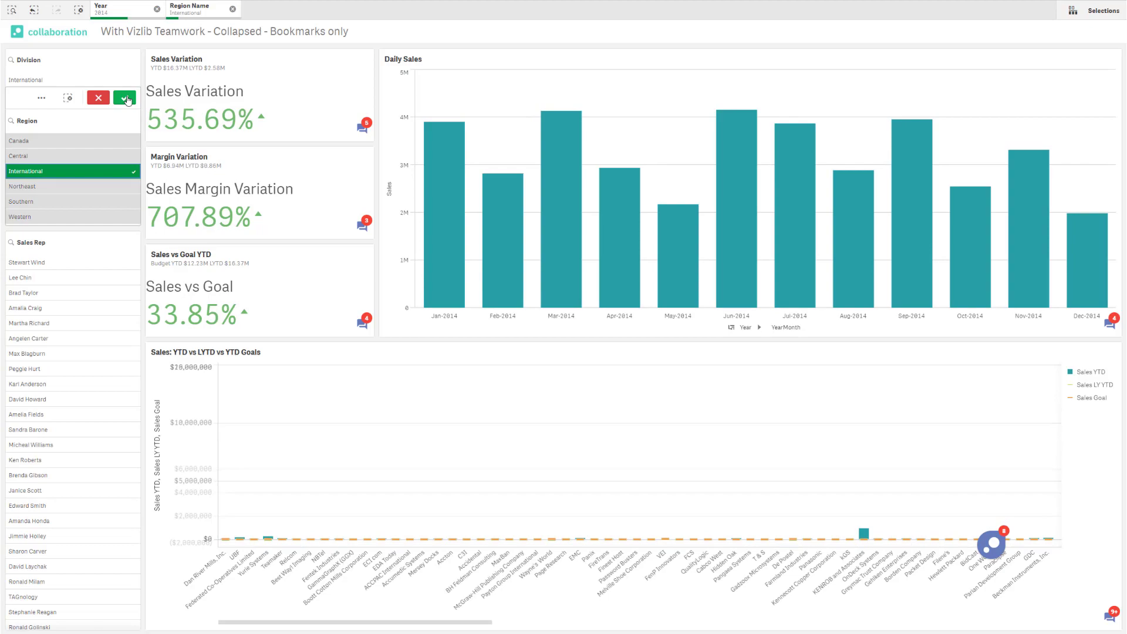
pyautogui.click(141, 107)
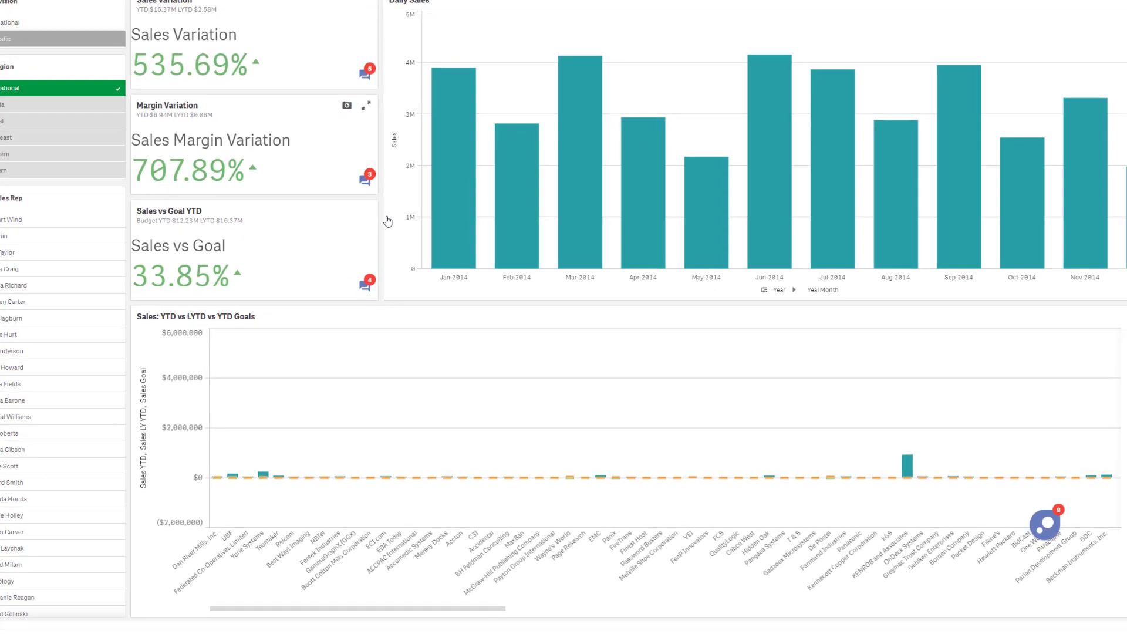
# Comment 'What about 2014 for international? Looks really high' on Margin Variation and apply its saved selections
pyautogui.click(362, 225)
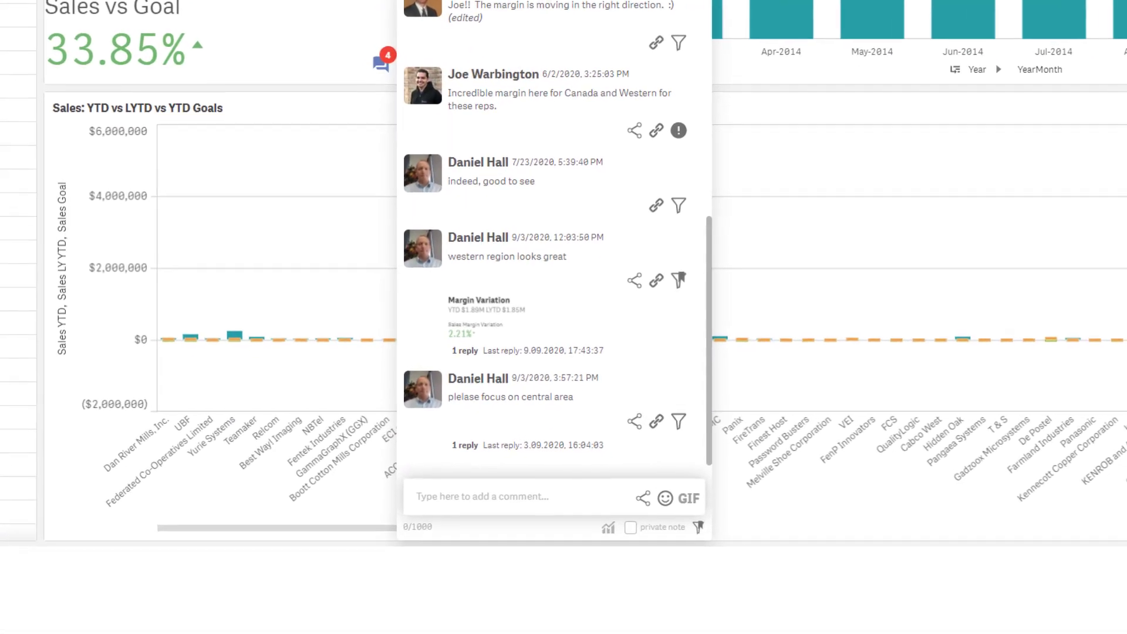
pyautogui.write('What about 2014 for international? Loo')
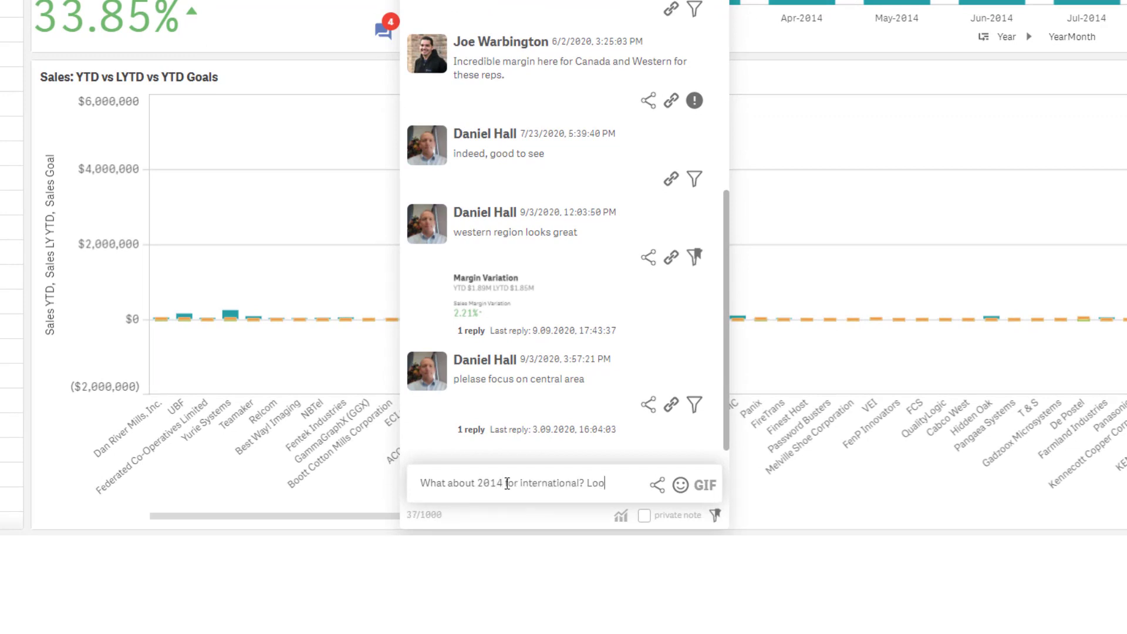
pyautogui.write('ks really high?')
pyautogui.press('Return')
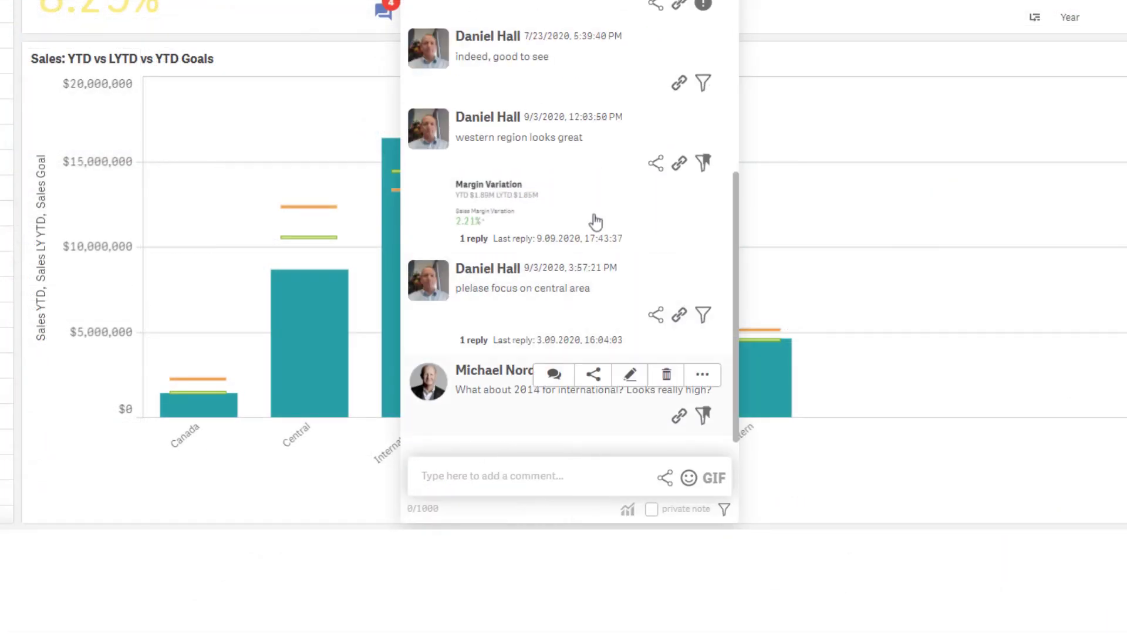
pyautogui.click(705, 418)
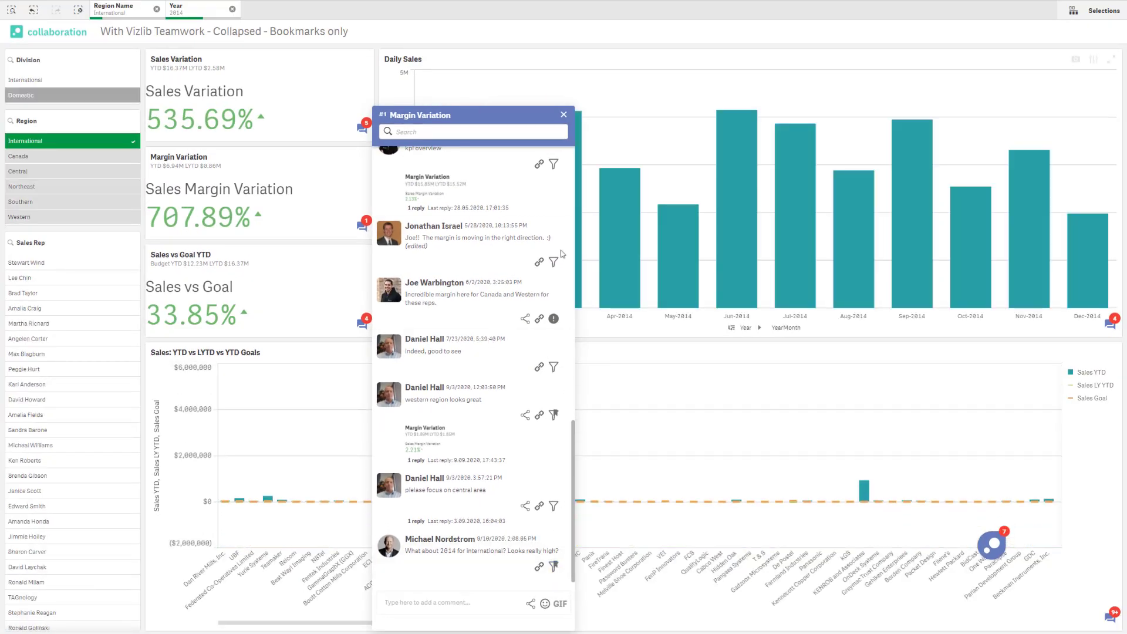
# Post 'More trend details are found in this chart!' on Daily Sales with a chart snapshot
pyautogui.click(564, 116)
pyautogui.click(1110, 323)
pyautogui.click(948, 602)
pyautogui.write('More te')
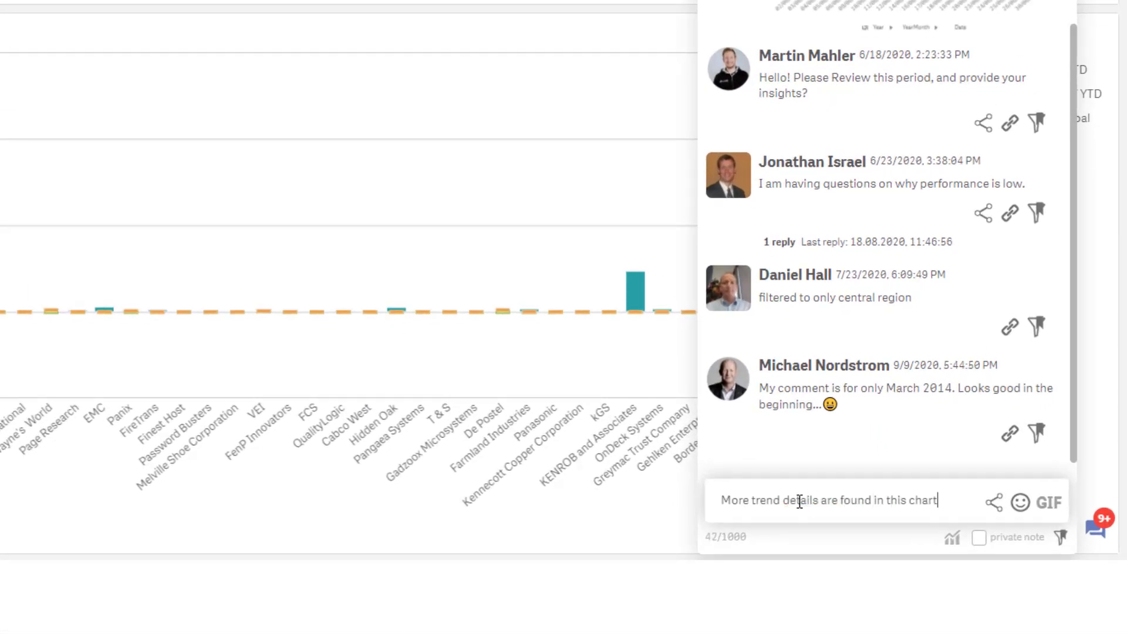
pyautogui.click(952, 538)
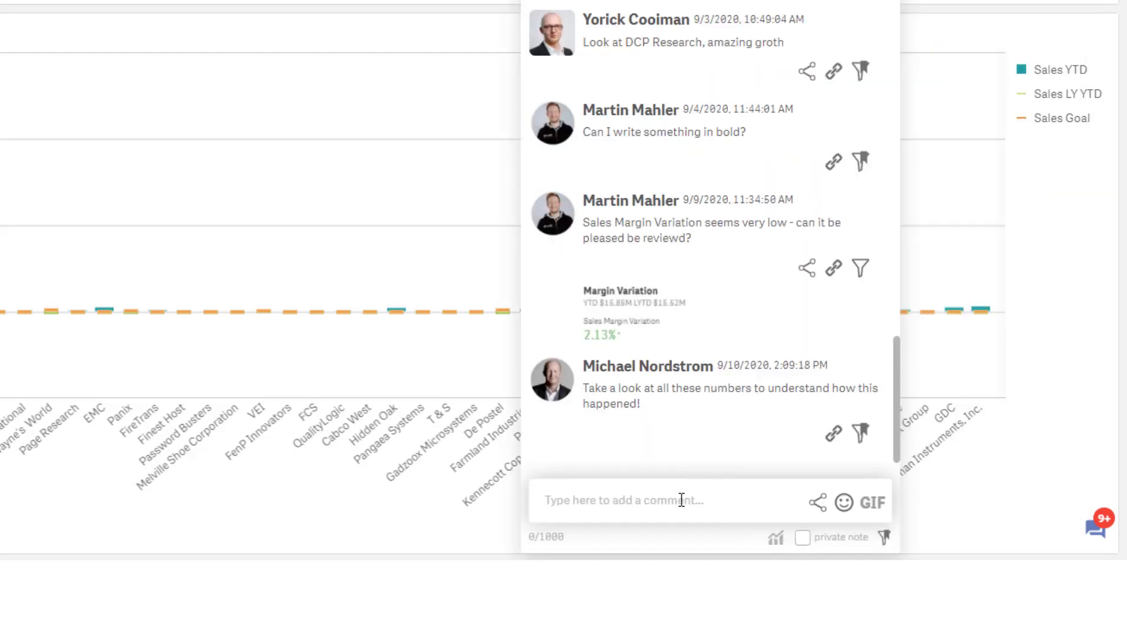
# Post the comment 'Looks amazing' with a GIF found by searching 'amazing'
pyautogui.click(681, 501)
pyautogui.write('Looks amazing so we should do more of this!!')
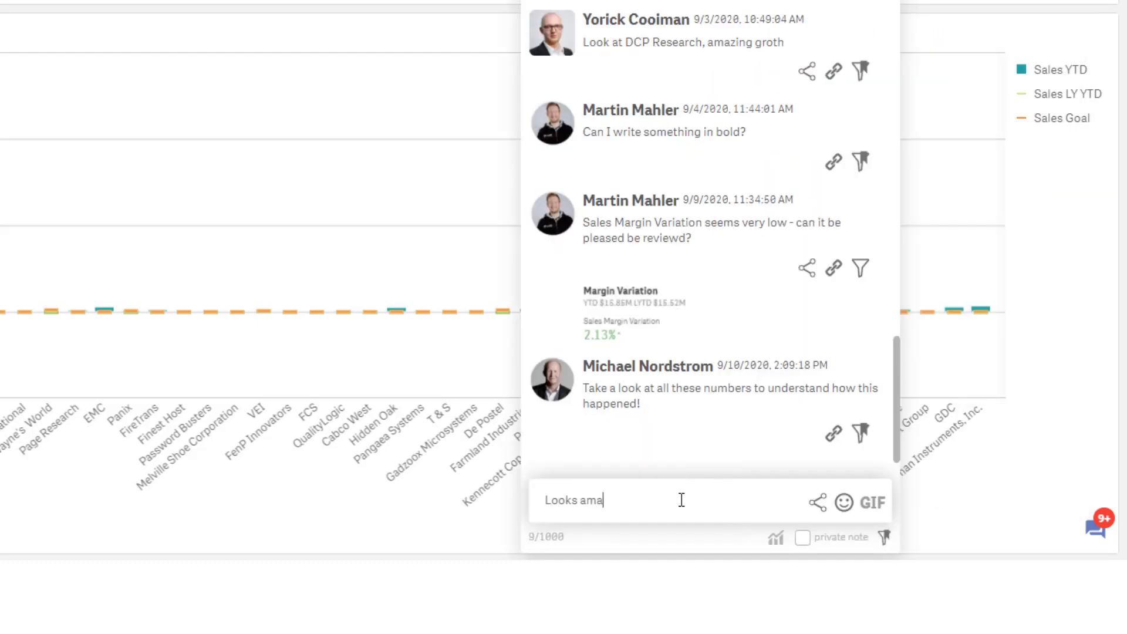
pyautogui.doubleClick(618, 499)
pyautogui.click(873, 502)
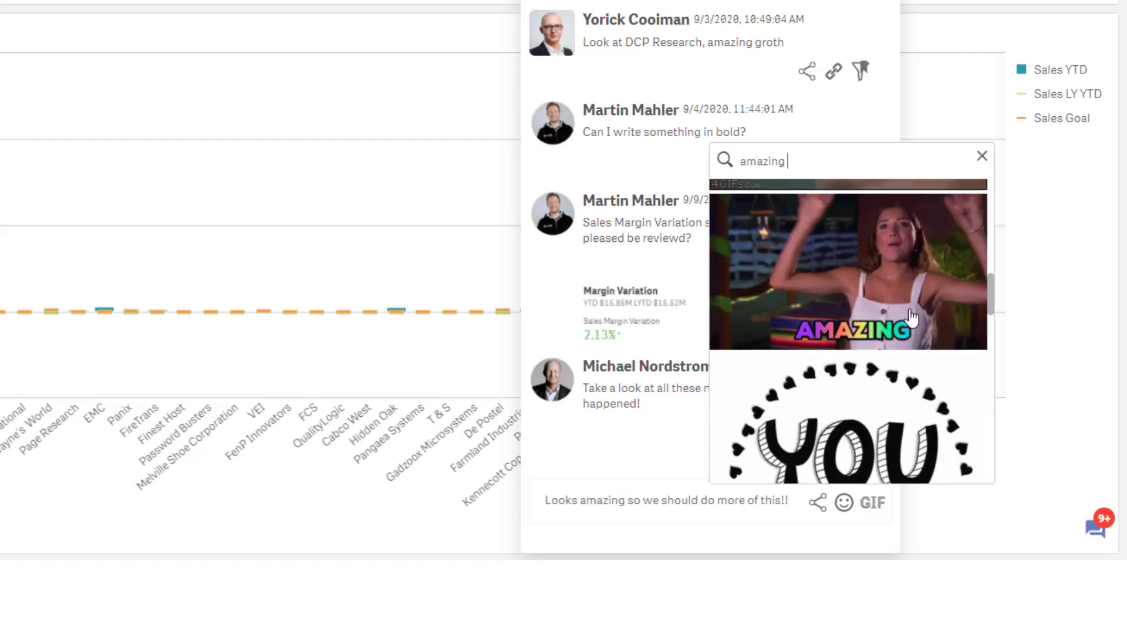
pyautogui.scroll(-6, 912, 317)
pyautogui.click(914, 314)
pyautogui.press('Return')
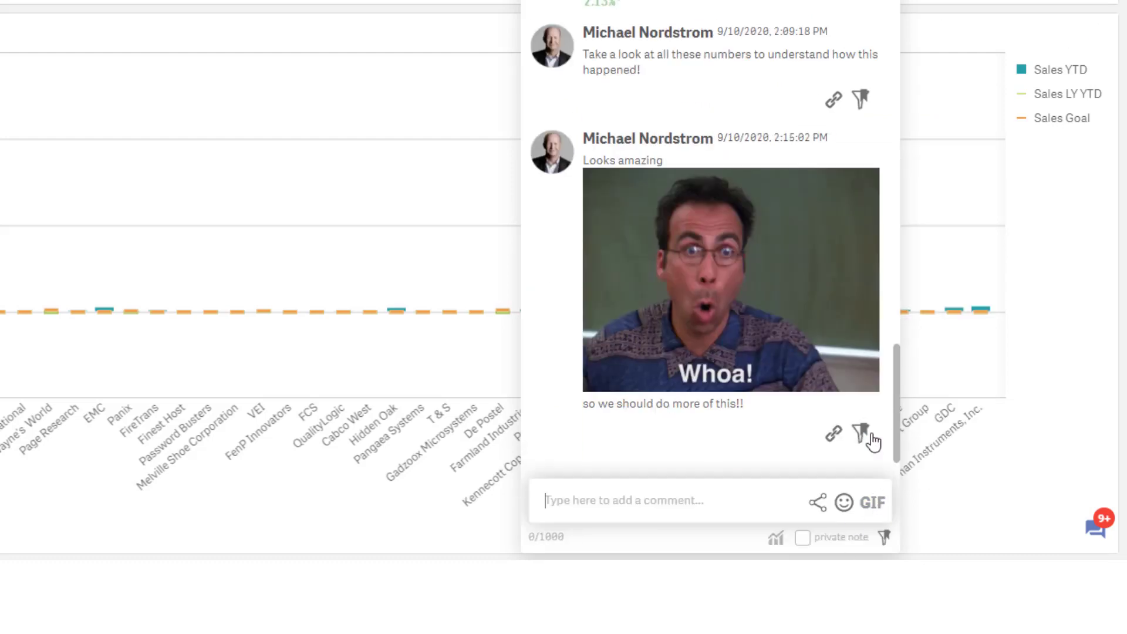
# Browse the emoji picker on Smileys & People
pyautogui.click(844, 505)
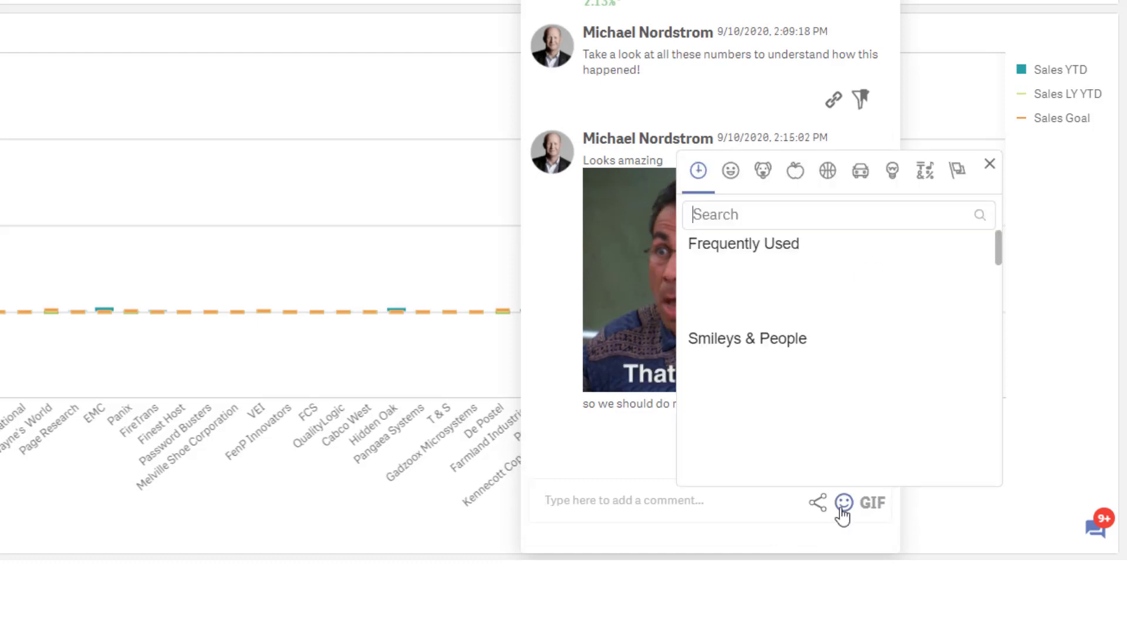
pyautogui.scroll(-10, 868, 415)
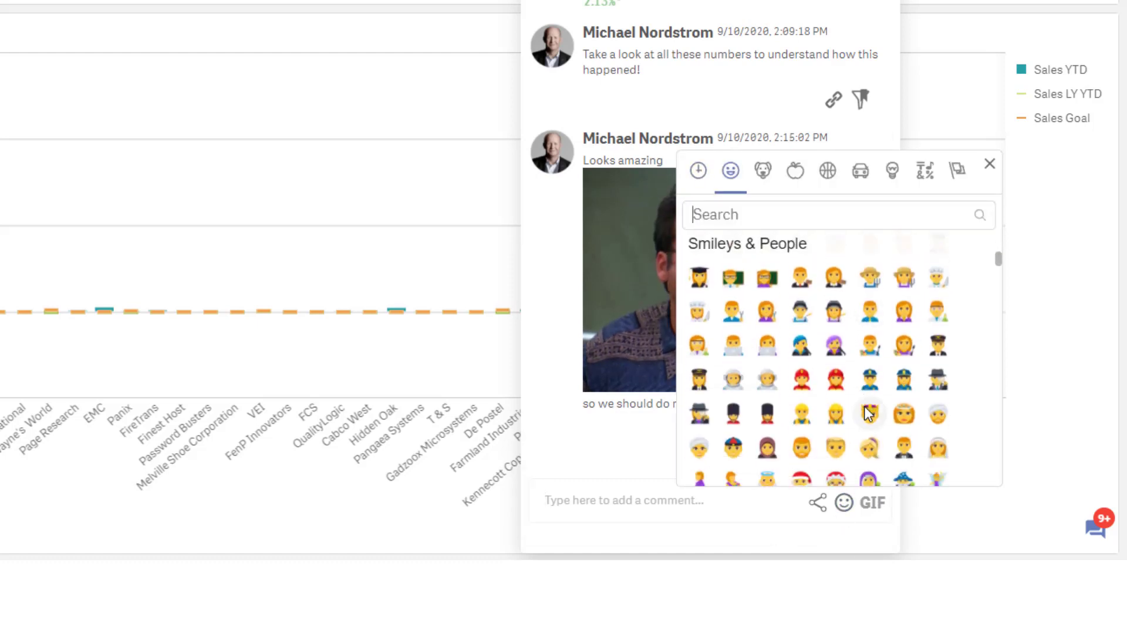
pyautogui.scroll(10, 869, 411)
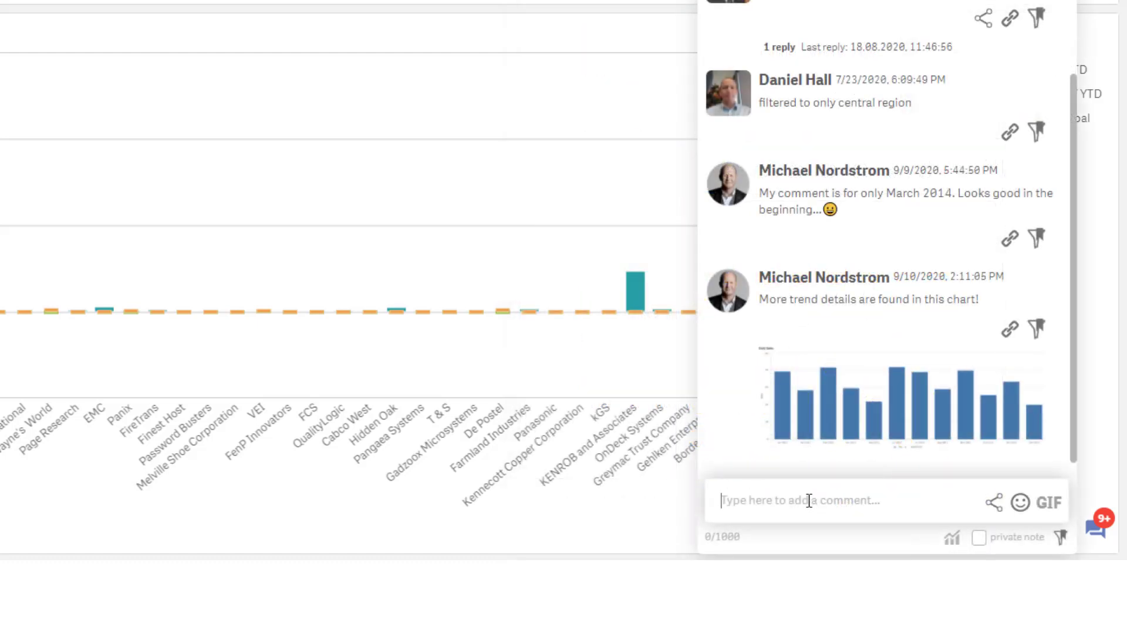
# Share 'This one is actually interesting' to Slack #collaboration-testing with the chart image attached
pyautogui.write('This one is actually interesting')
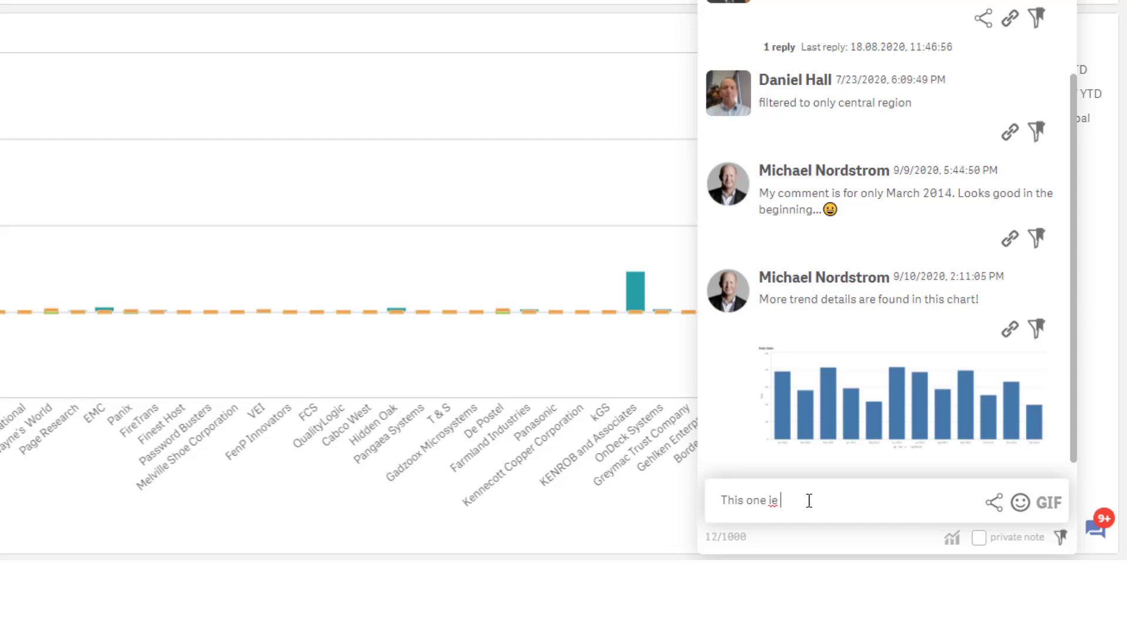
pyautogui.click(997, 504)
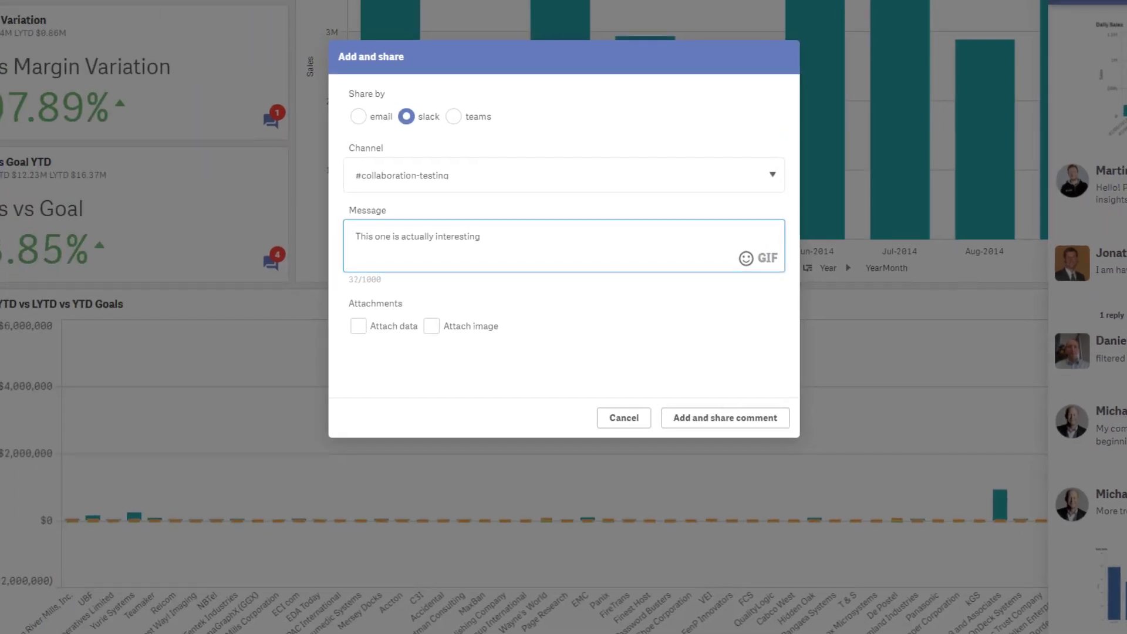
pyautogui.click(431, 327)
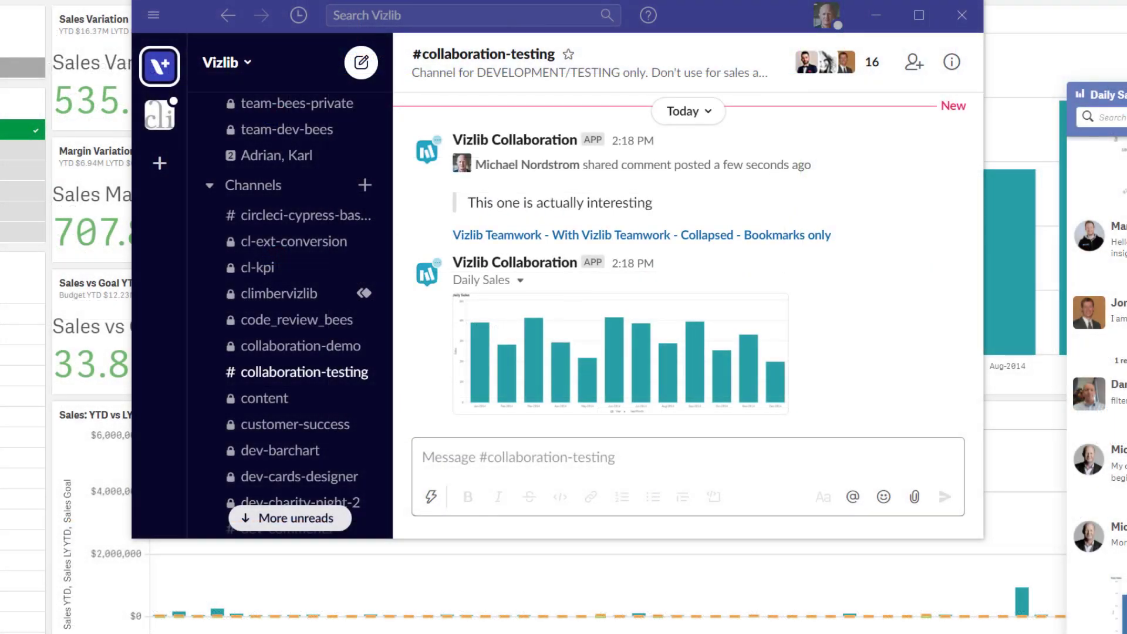
pyautogui.click(604, 364)
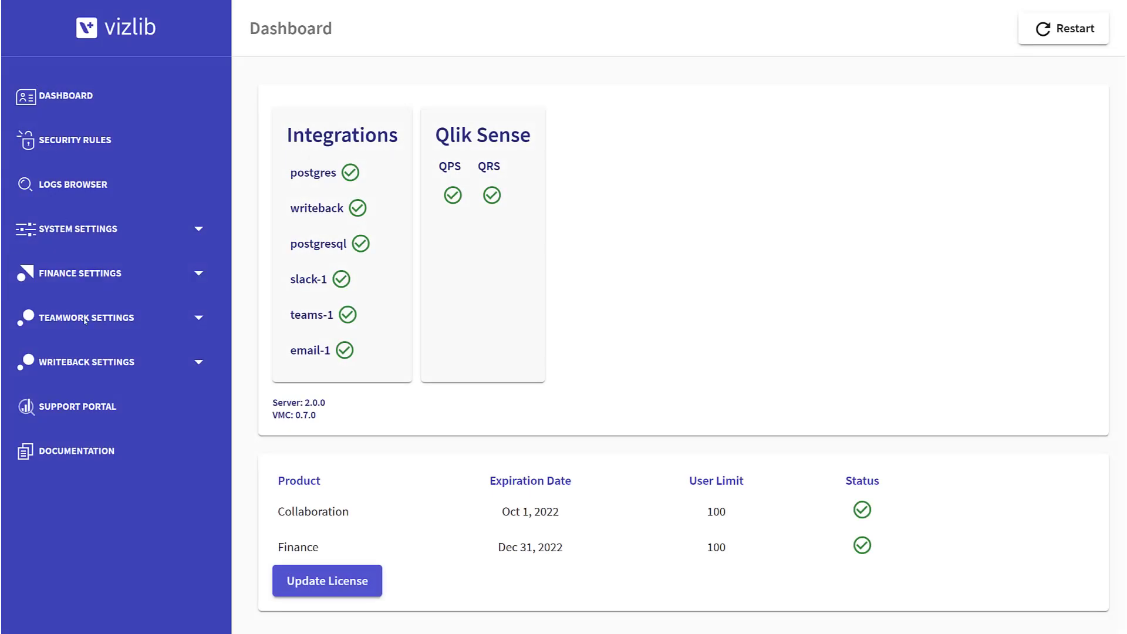
# Open Teamwork's Streams & Security settings and expand the comments stream
pyautogui.click(85, 318)
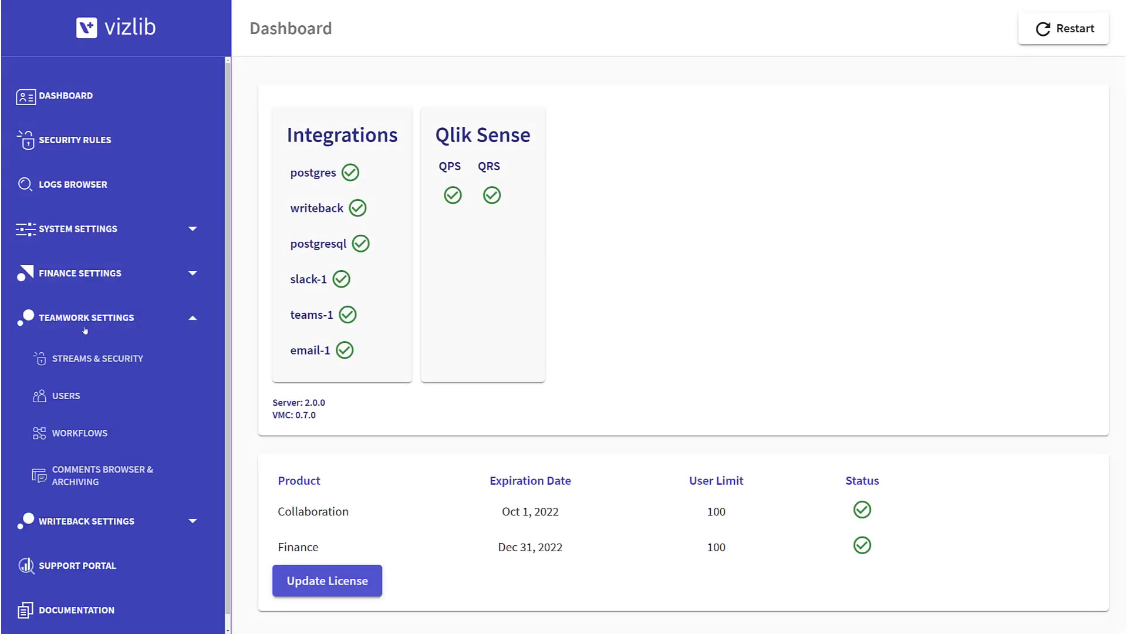
pyautogui.click(88, 368)
pyautogui.click(443, 261)
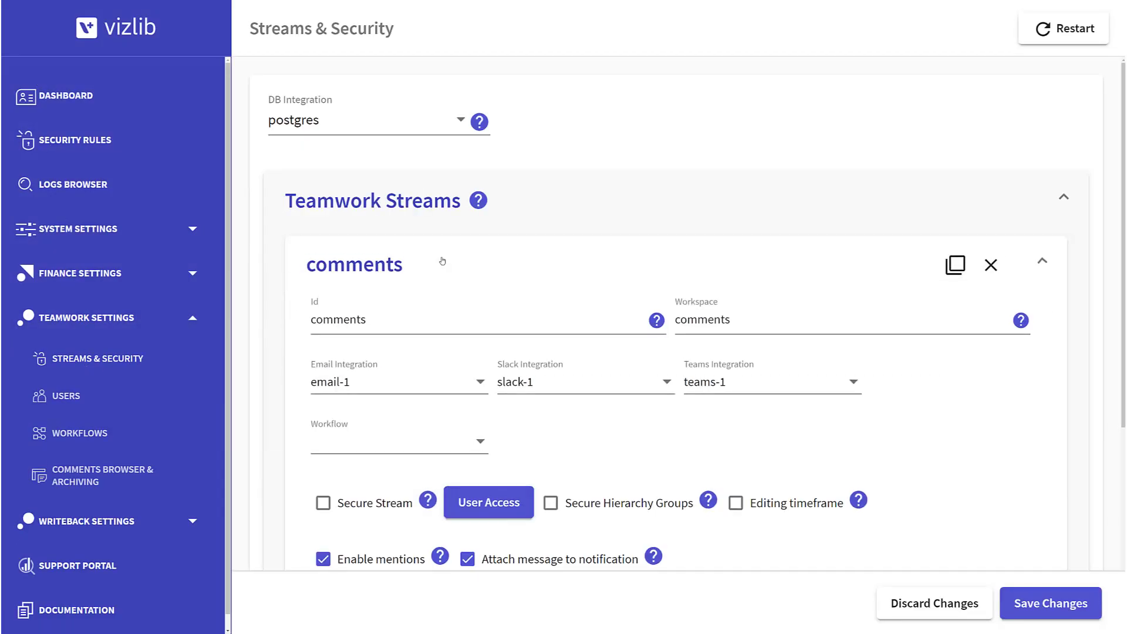
# Review the stream's custom properties, then follow the Slack bookmark link back to the sheet
pyautogui.scroll(-5, 441, 258)
pyautogui.click(426, 500)
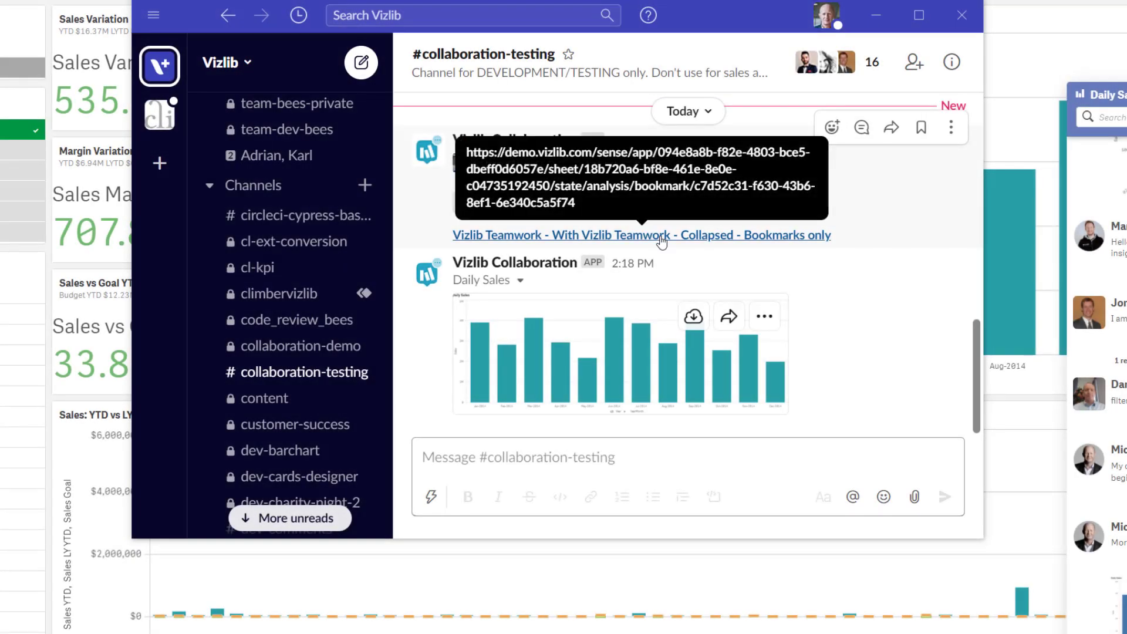
pyautogui.click(662, 235)
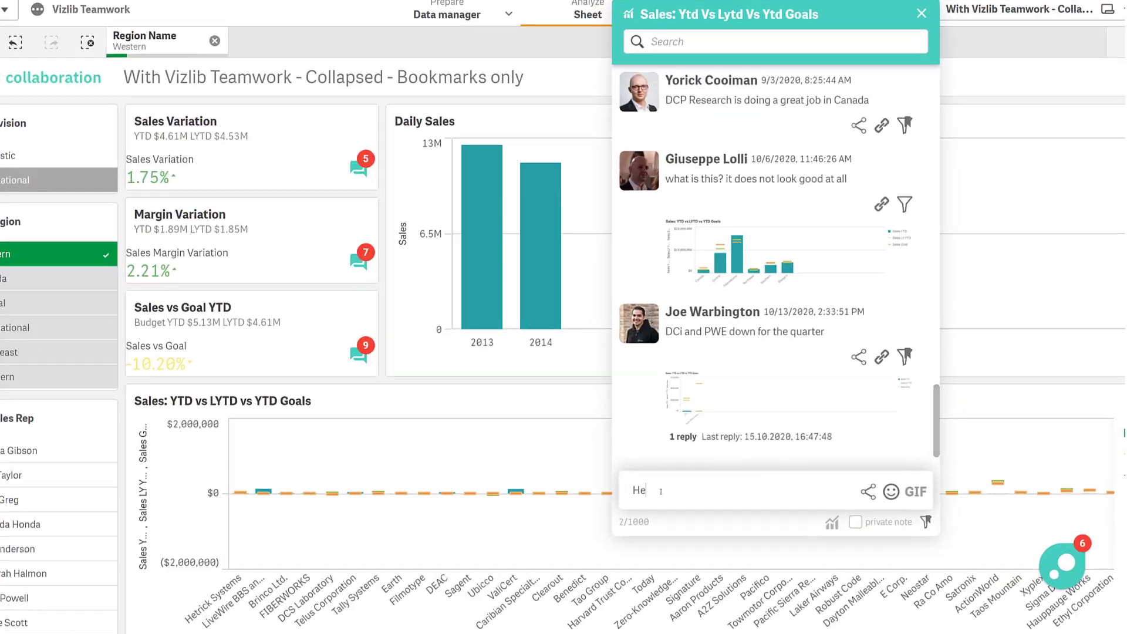
# Draft a comment @-mentioning a teammate: 'Take a closer look at Western plea…'
pyautogui.write('@Mar')
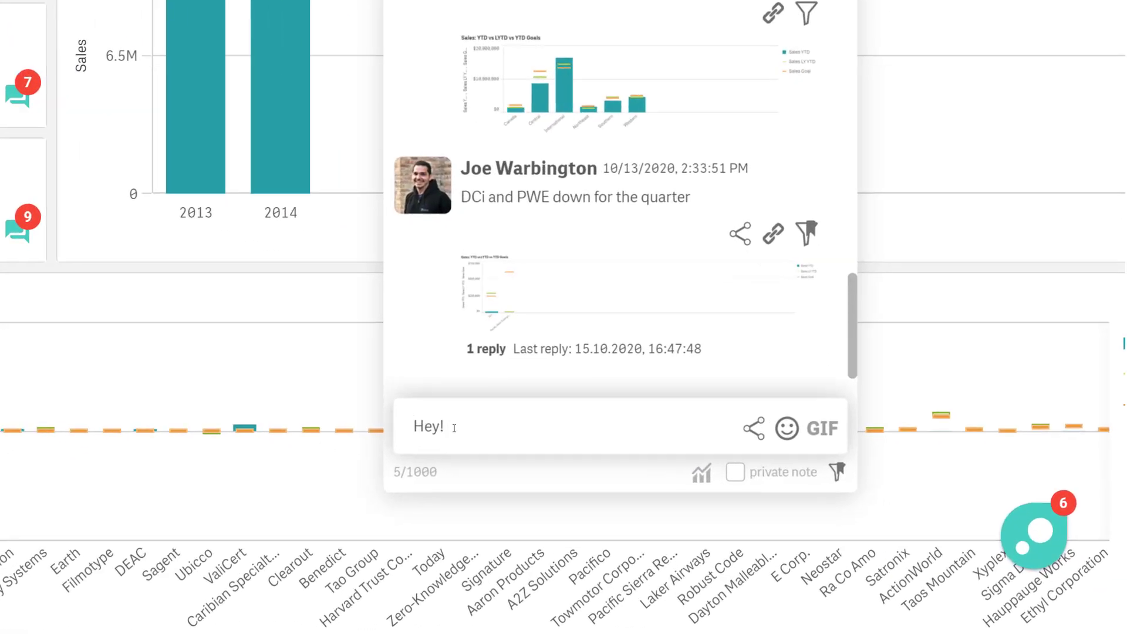
pyautogui.write('tin')
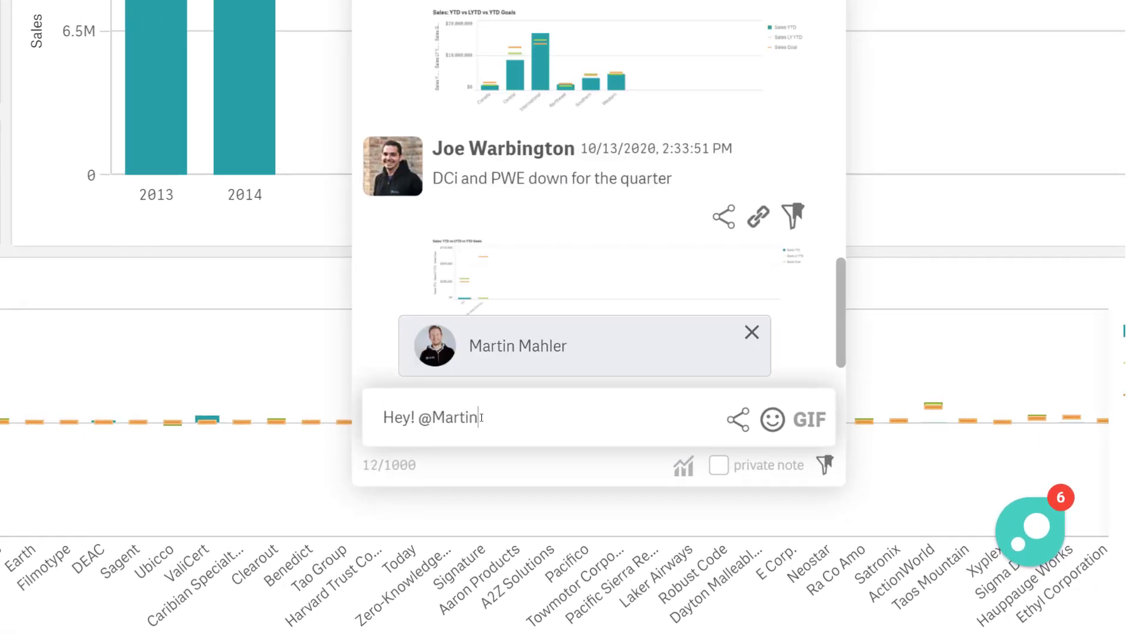
pyautogui.press('Return')
pyautogui.write('Take a closer look at Wes')
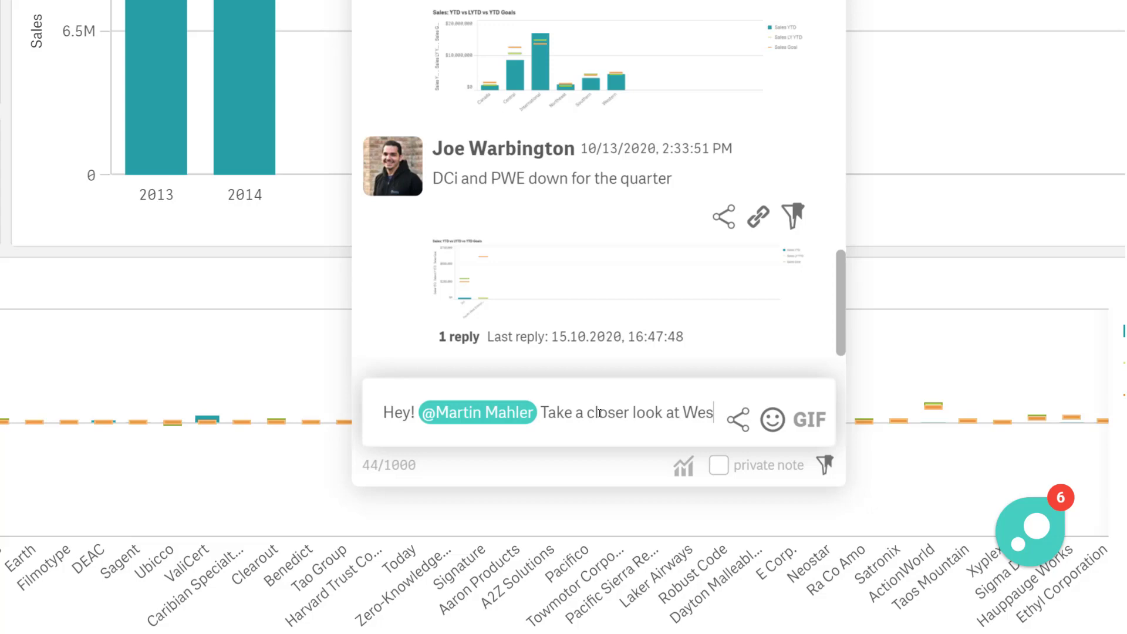
pyautogui.write('tern plea')
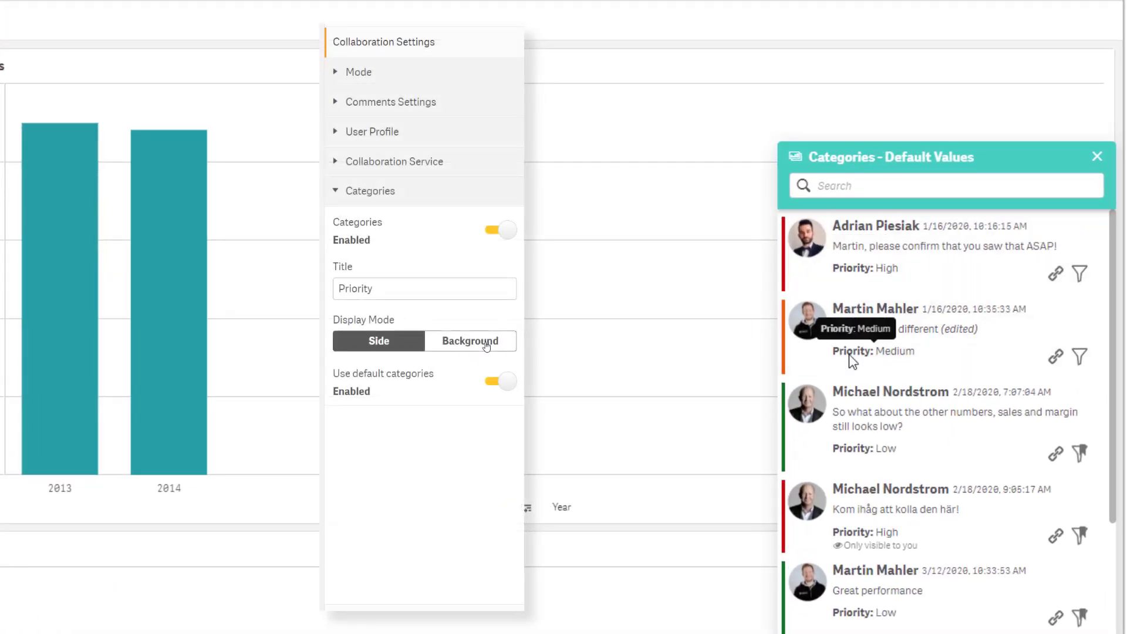
# Set category Display Mode to Background and inspect an Approved status on the Workflows sheet
pyautogui.click(486, 346)
pyautogui.click(499, 382)
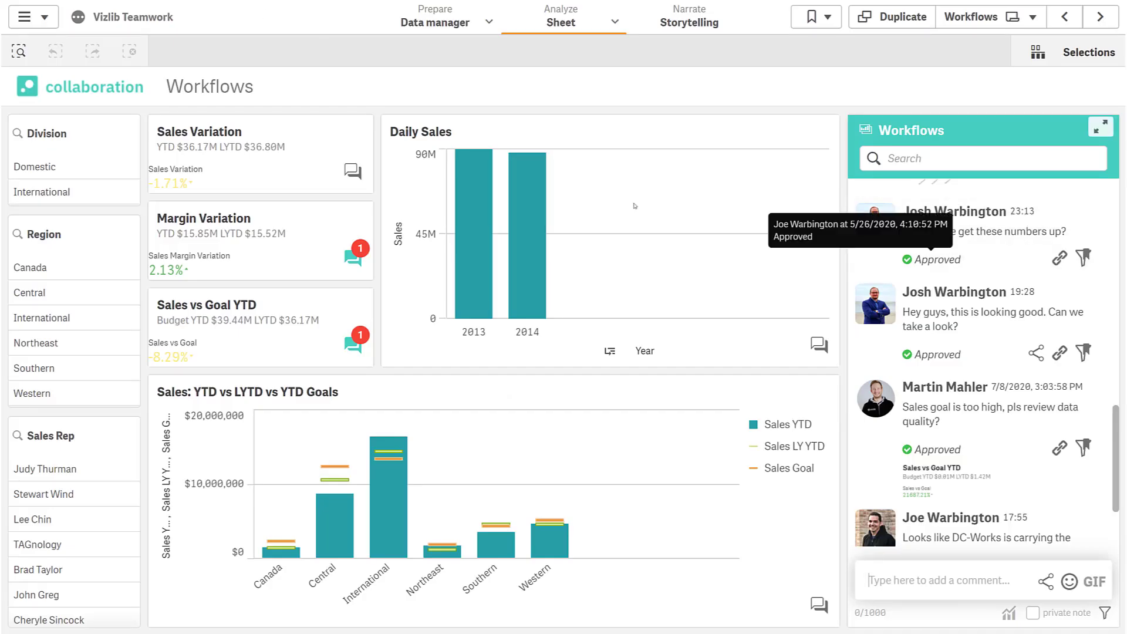
pyautogui.moveTo(932, 356)
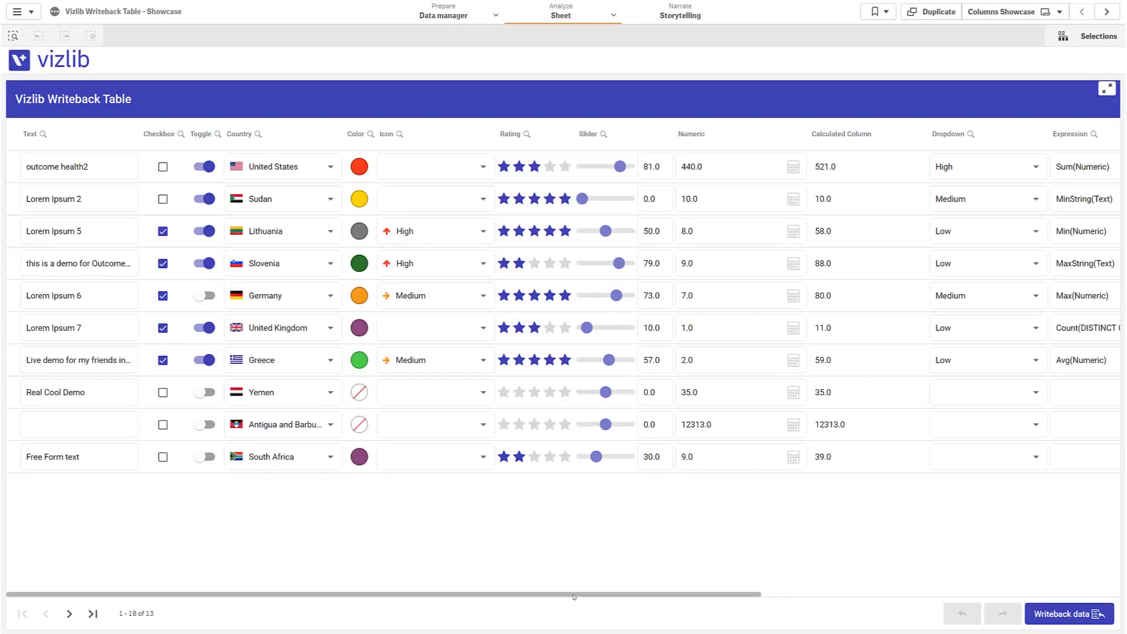
# Set row 1's icon to High, row 2's to Medium, and rate row 1 four stars
pyautogui.moveTo(574, 596); pyautogui.dragTo(475, 592)
pyautogui.click(456, 174)
pyautogui.click(431, 203)
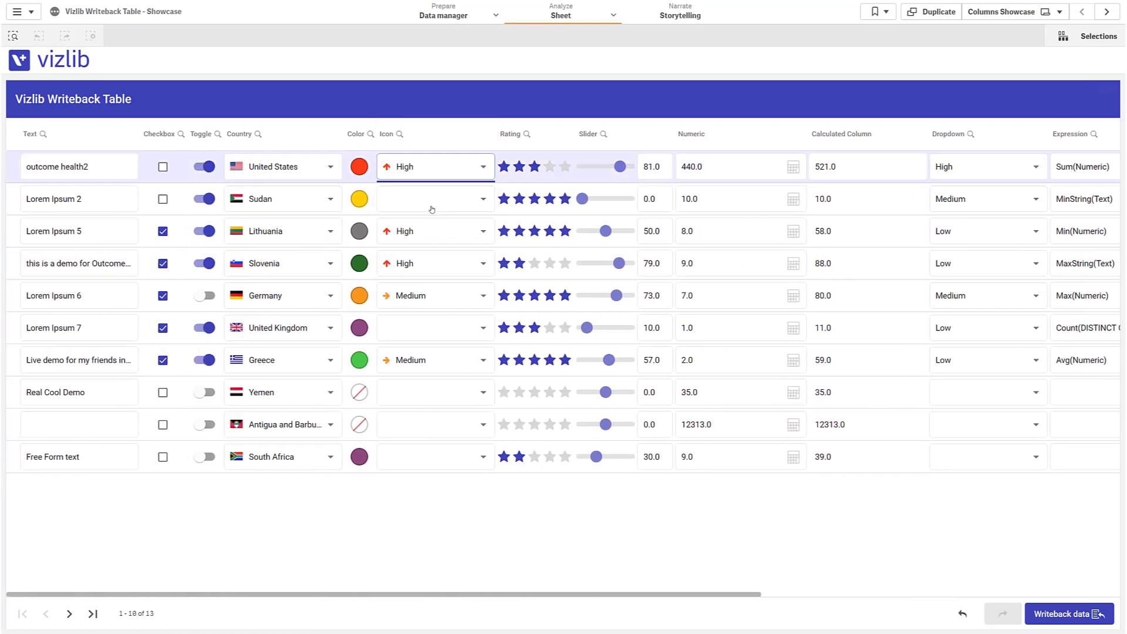
pyautogui.click(431, 213)
pyautogui.click(432, 213)
pyautogui.click(555, 169)
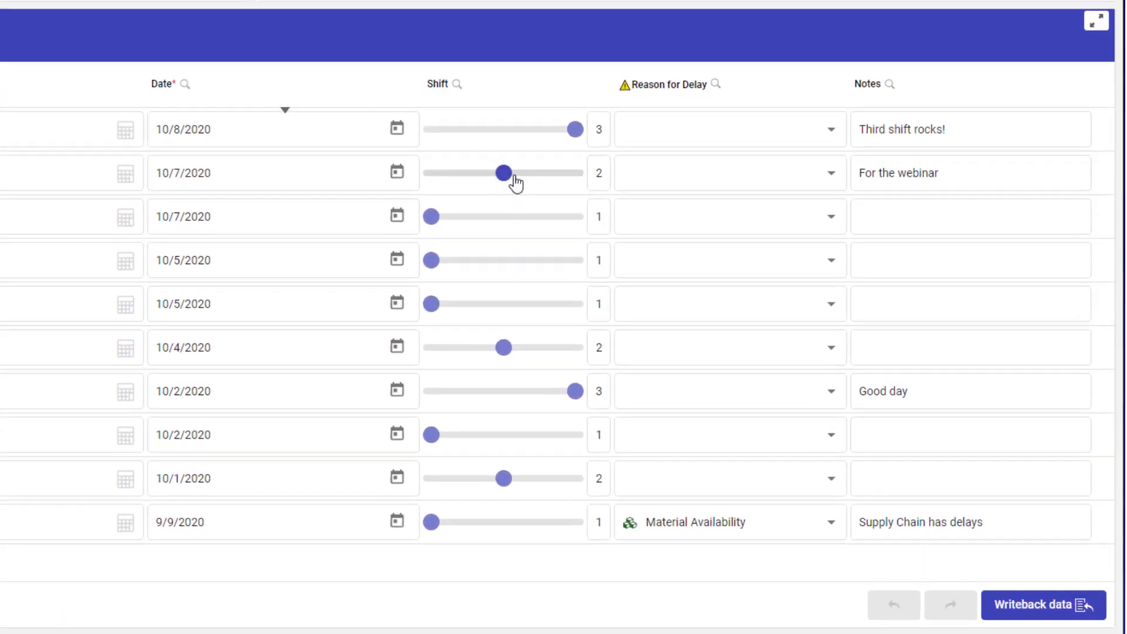
# Raise shifts and set delay reasons Material Availability, Staffing and Contamination for rows 2–4
pyautogui.moveTo(514, 175); pyautogui.dragTo(579, 173)
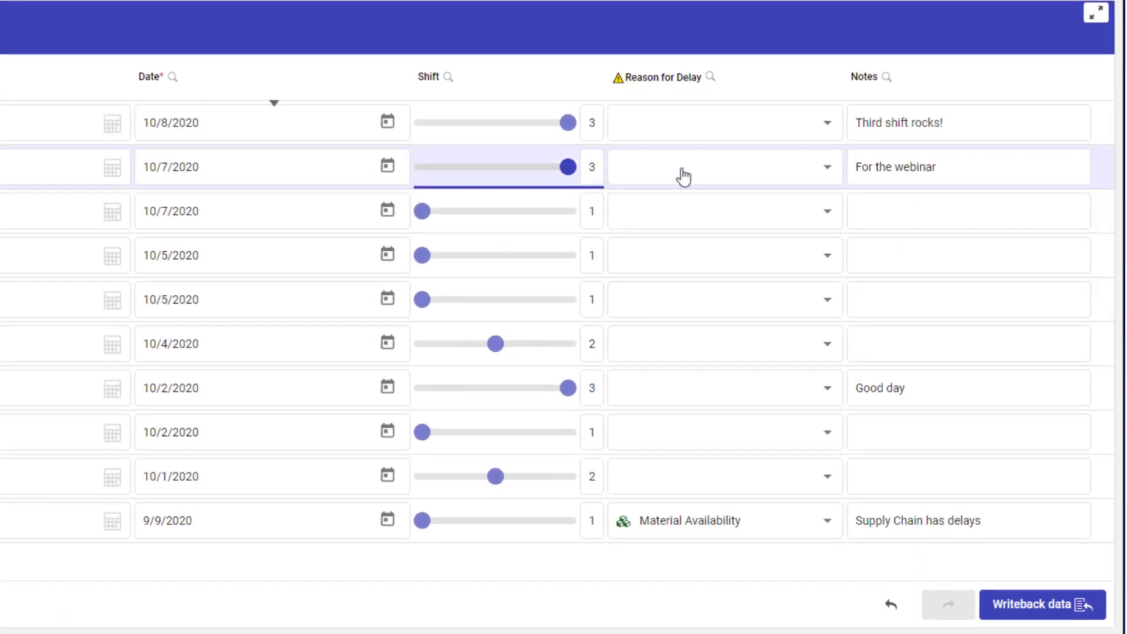
pyautogui.click(787, 177)
pyautogui.click(702, 216)
pyautogui.click(502, 212)
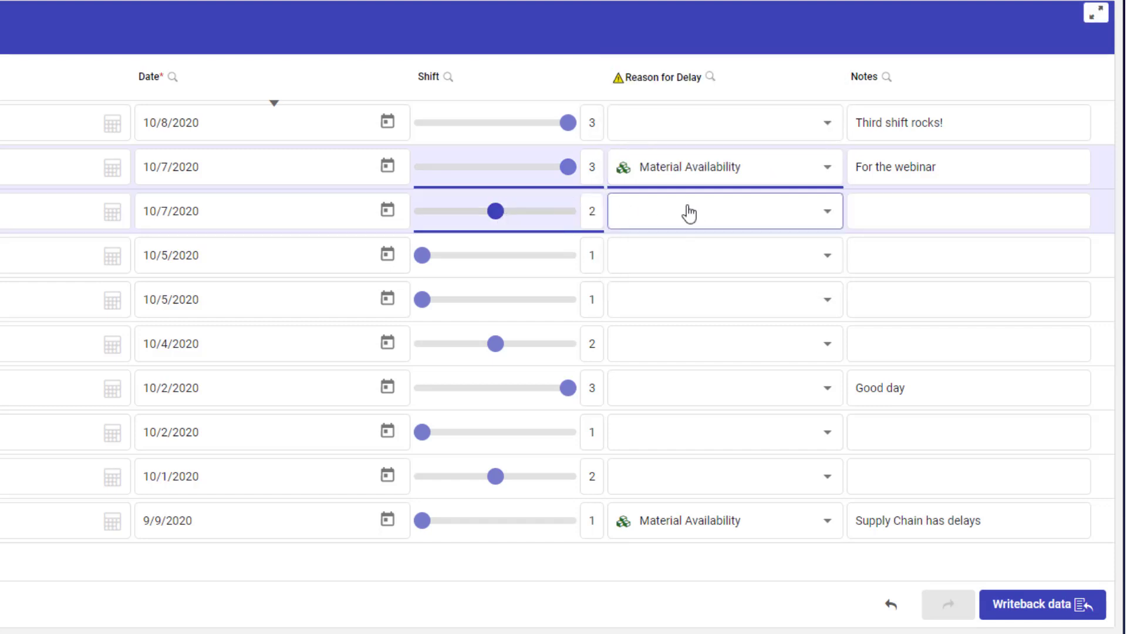
pyautogui.click(687, 212)
pyautogui.click(666, 183)
pyautogui.click(654, 263)
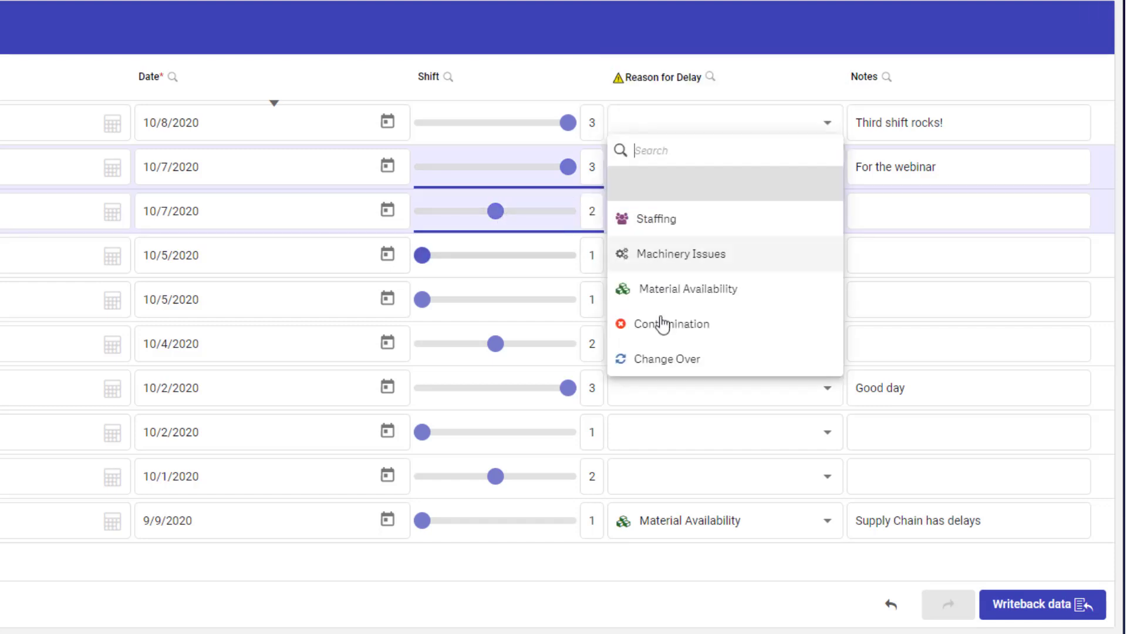
pyautogui.click(659, 324)
pyautogui.moveTo(422, 256); pyautogui.dragTo(568, 256)
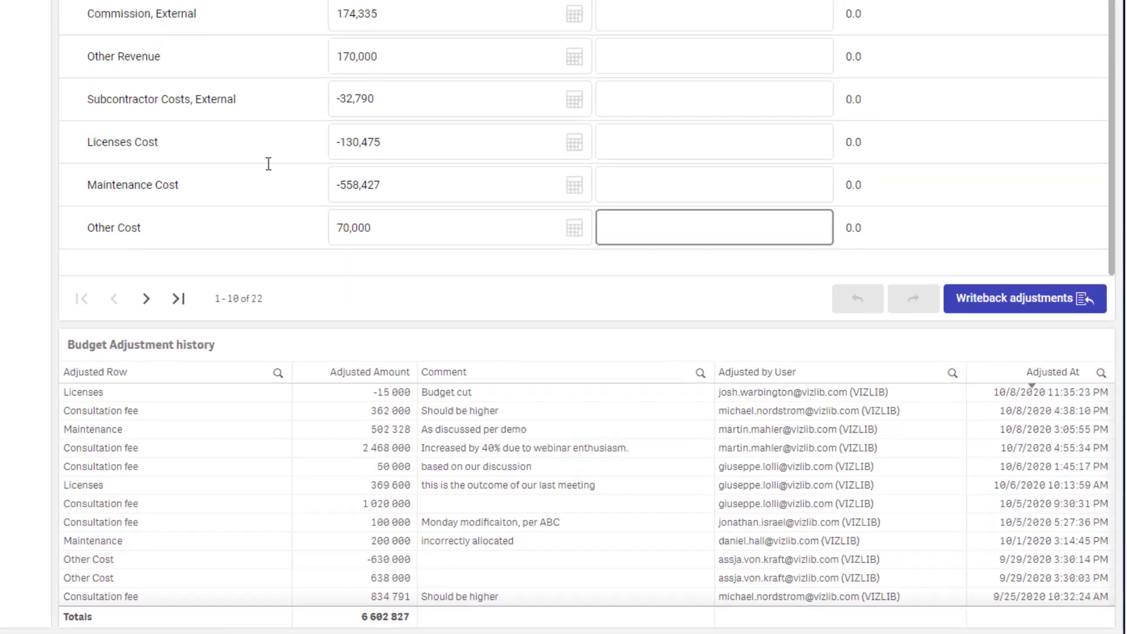
# Reduce Other Cost by *0.9 to 63,000 with the comment 'No more fika!'
pyautogui.click(686, 366)
pyautogui.write('*0.')
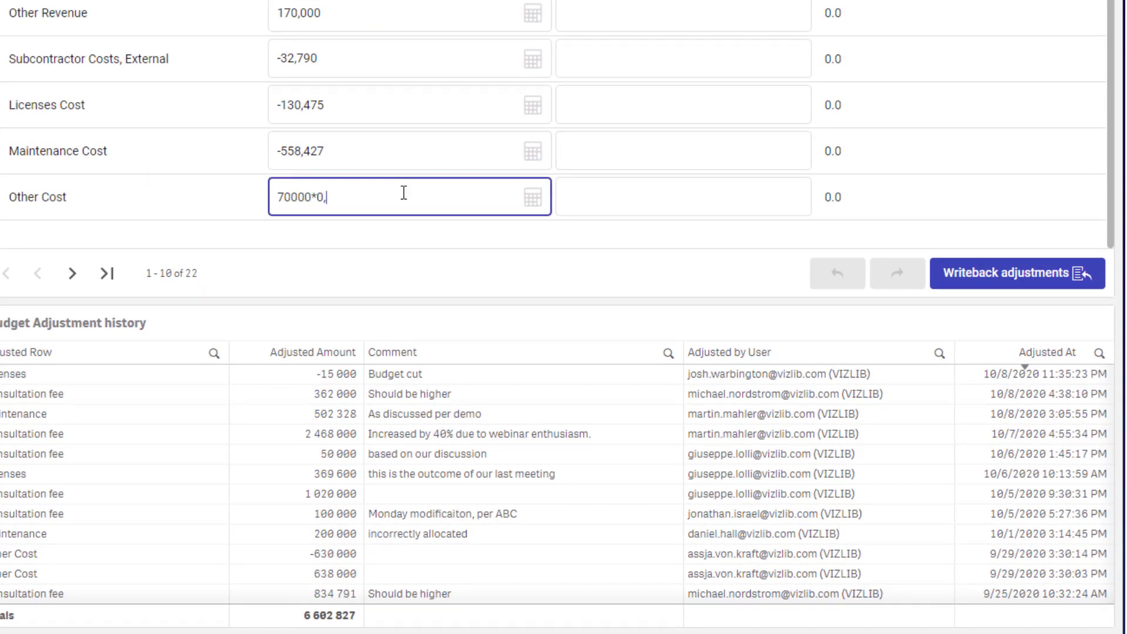
pyautogui.write('9')
pyautogui.press('Return')
pyautogui.press('Tab')
pyautogui.write('No')
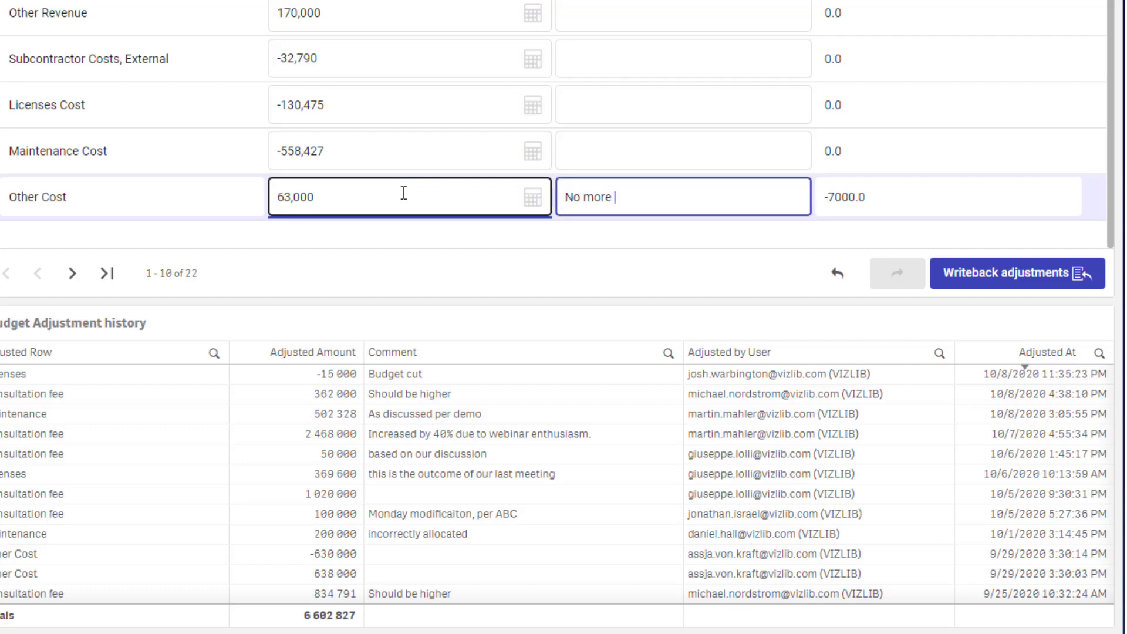
pyautogui.press('Return')
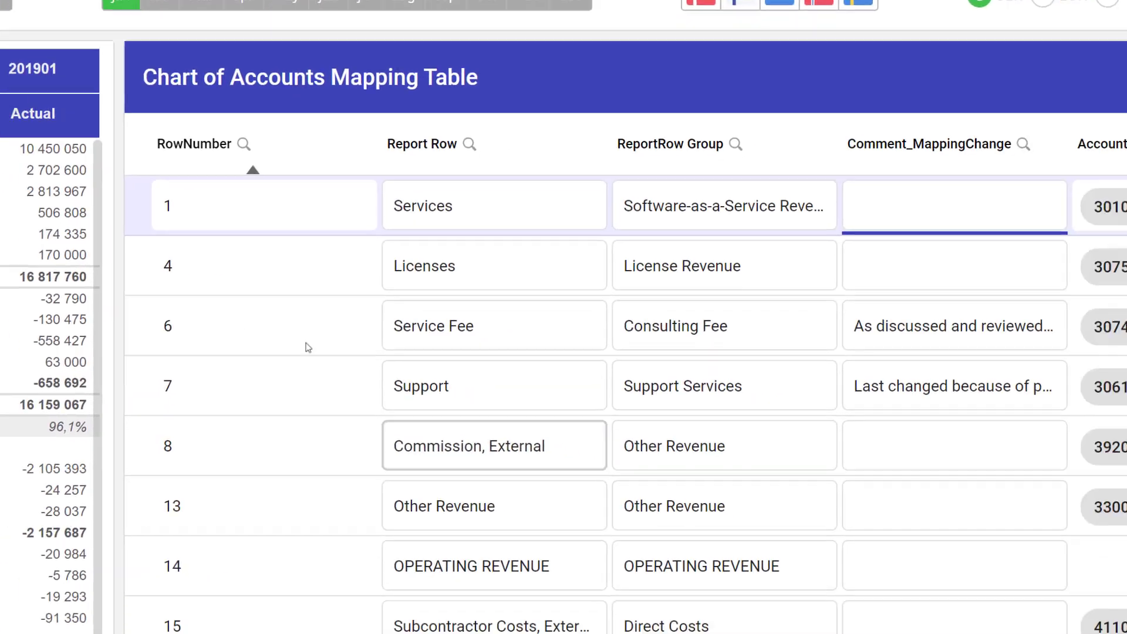
# Rename row 7's Report Row to 'Support Services'
pyautogui.click(817, 501)
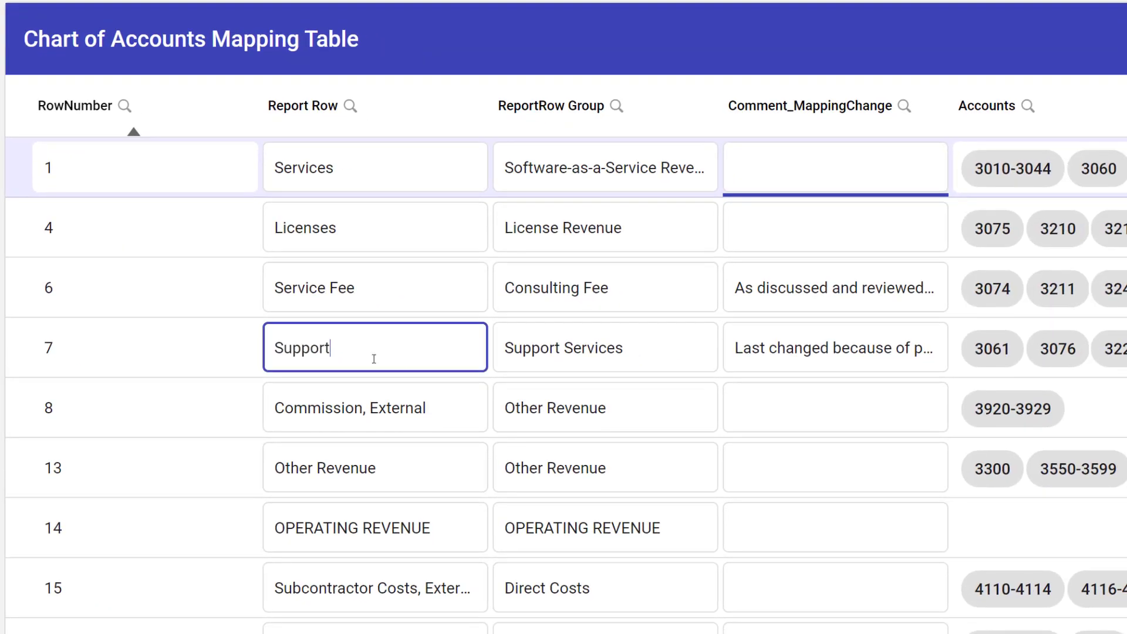
pyautogui.write('Services')
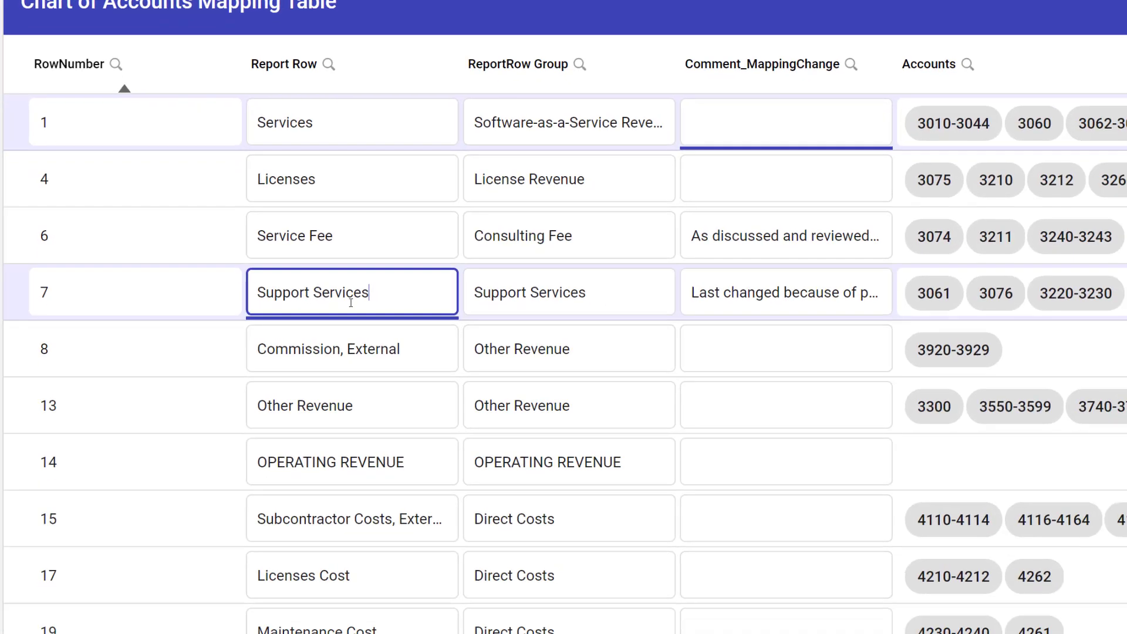
pyautogui.click(1037, 612)
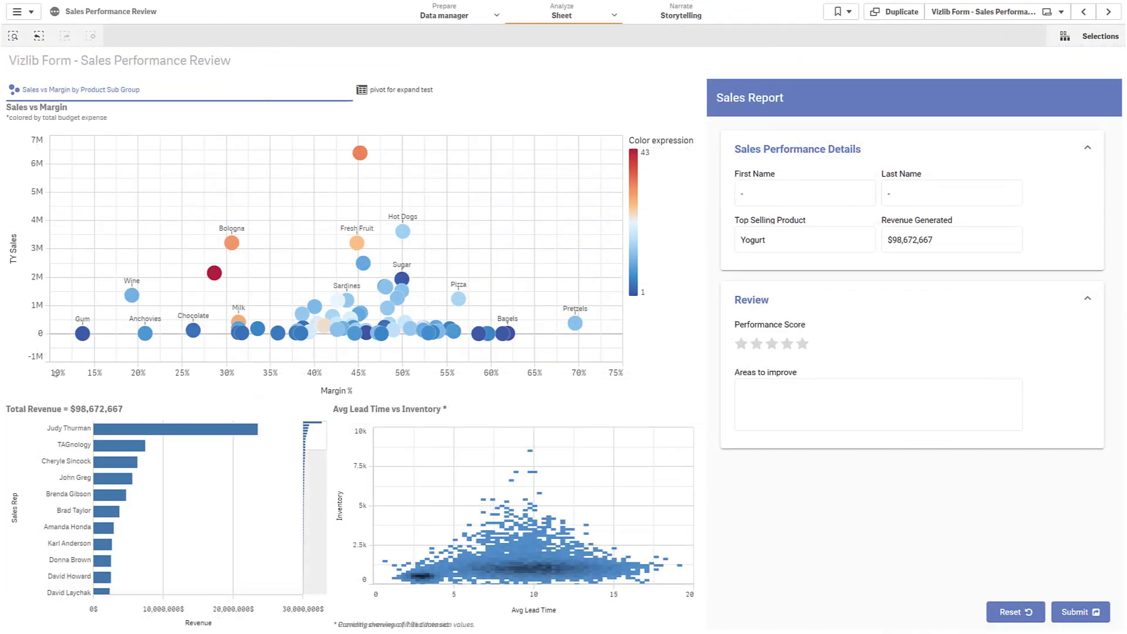
# Filter to the top sales rep and submit a 3-star review: 'Well done! But you have to stop giving away nuts and dips for free!'
pyautogui.click(76, 433)
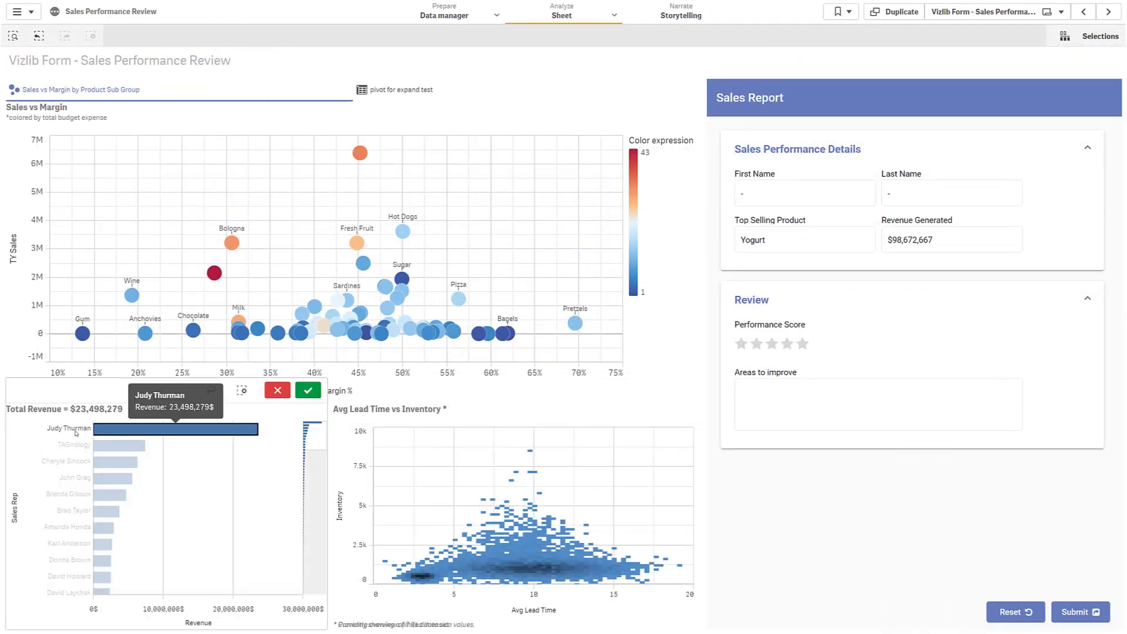
pyautogui.click(307, 390)
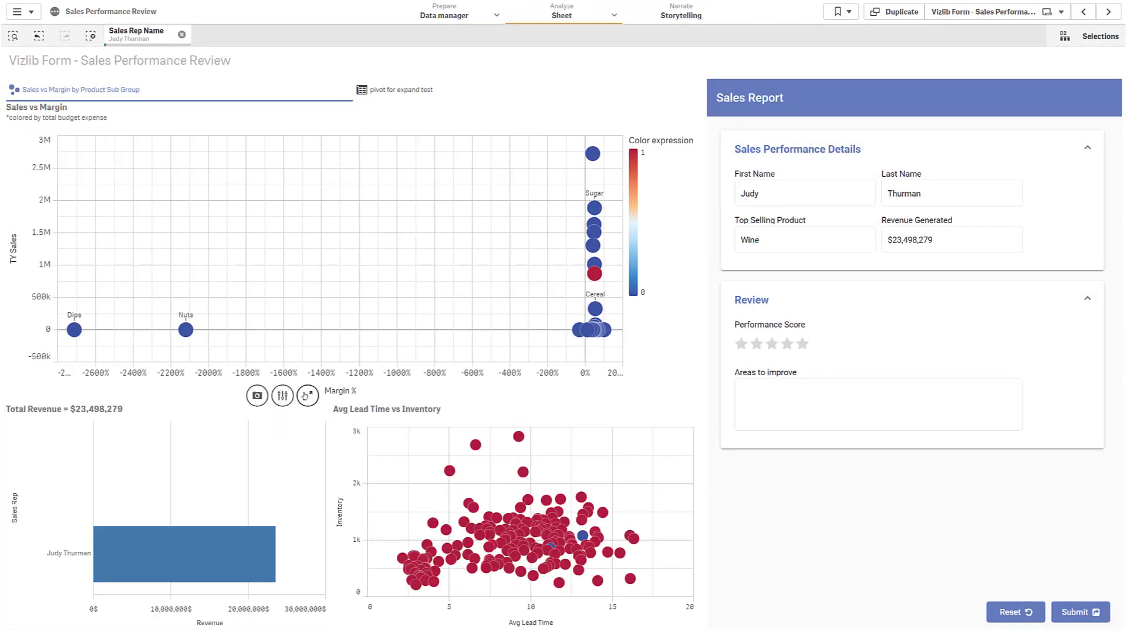
pyautogui.click(772, 344)
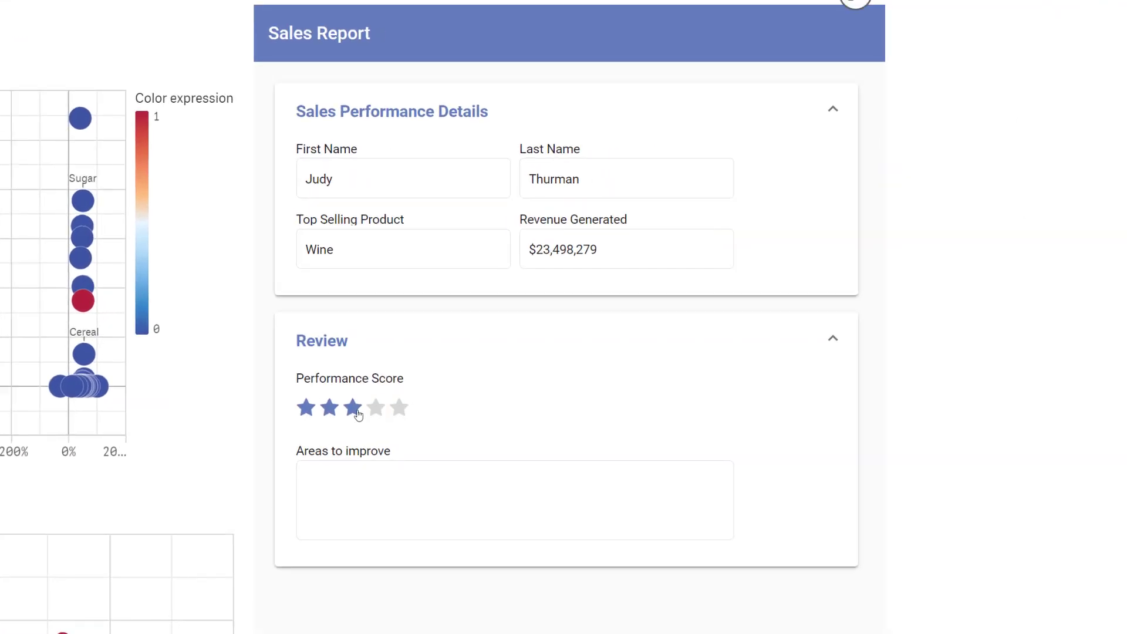
pyautogui.click(352, 480)
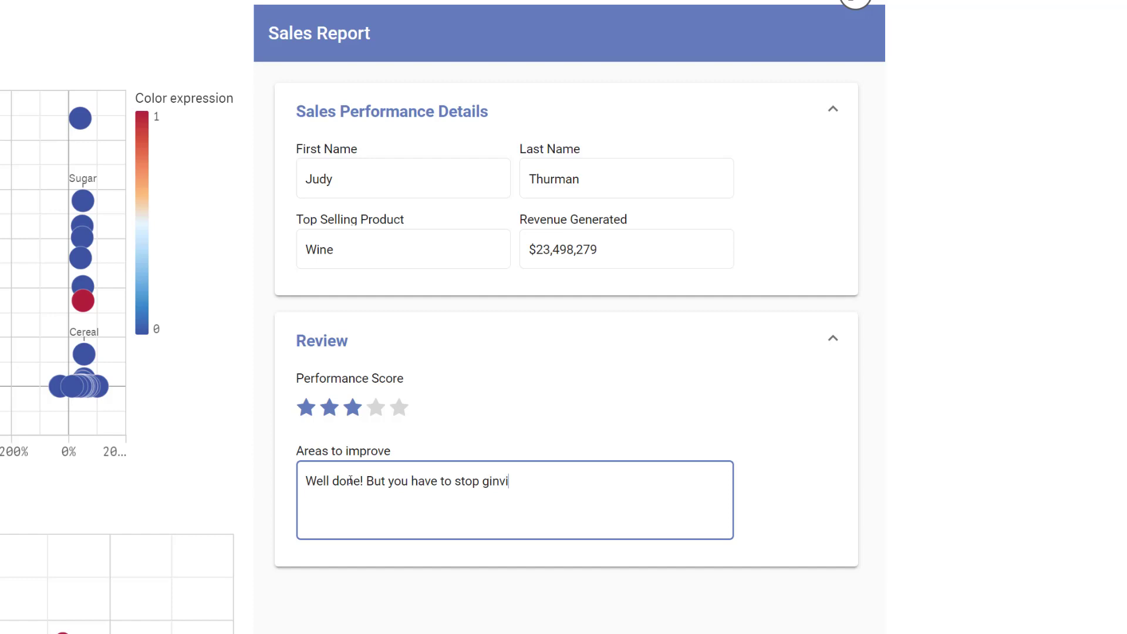
pyautogui.write('Well done! But you have to stop giving away nuts and dips for fre')
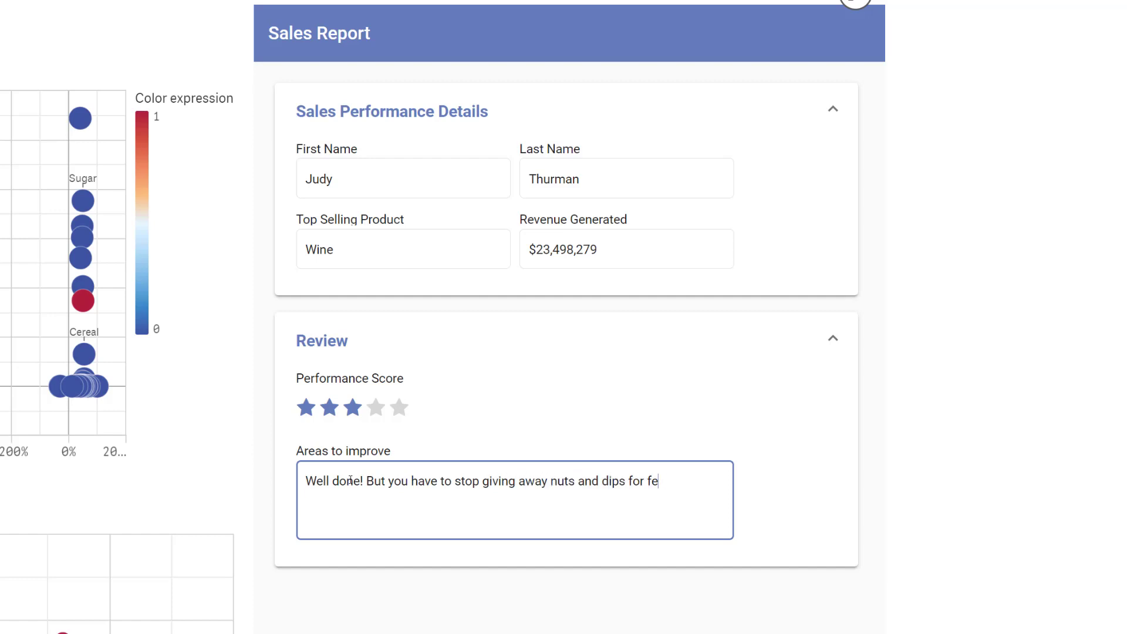
pyautogui.write('e!')
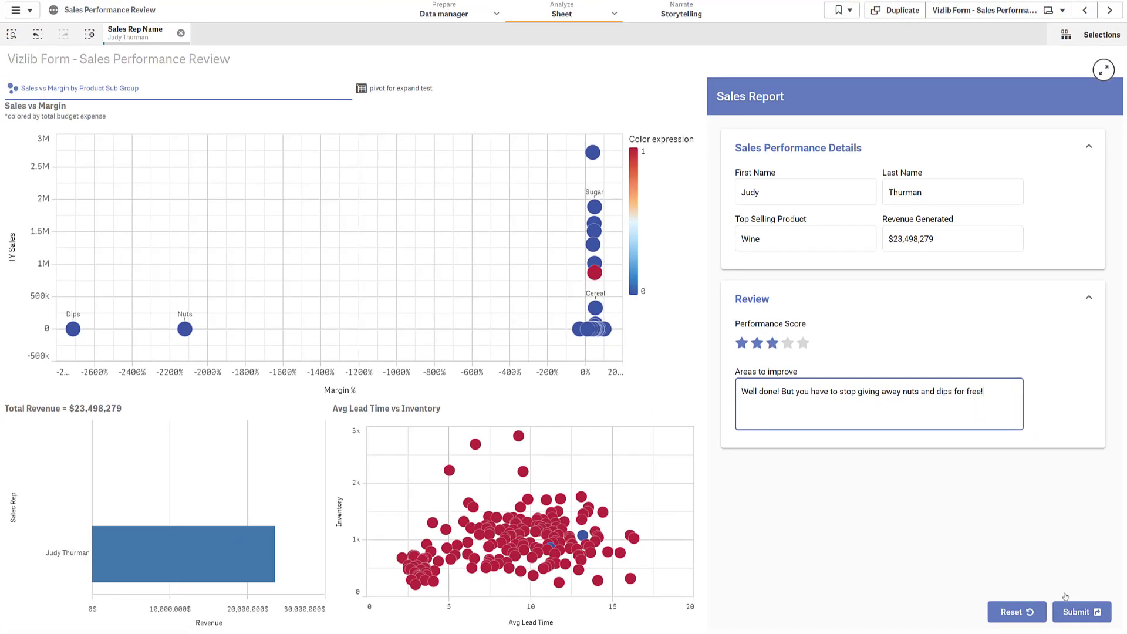
pyautogui.click(1080, 611)
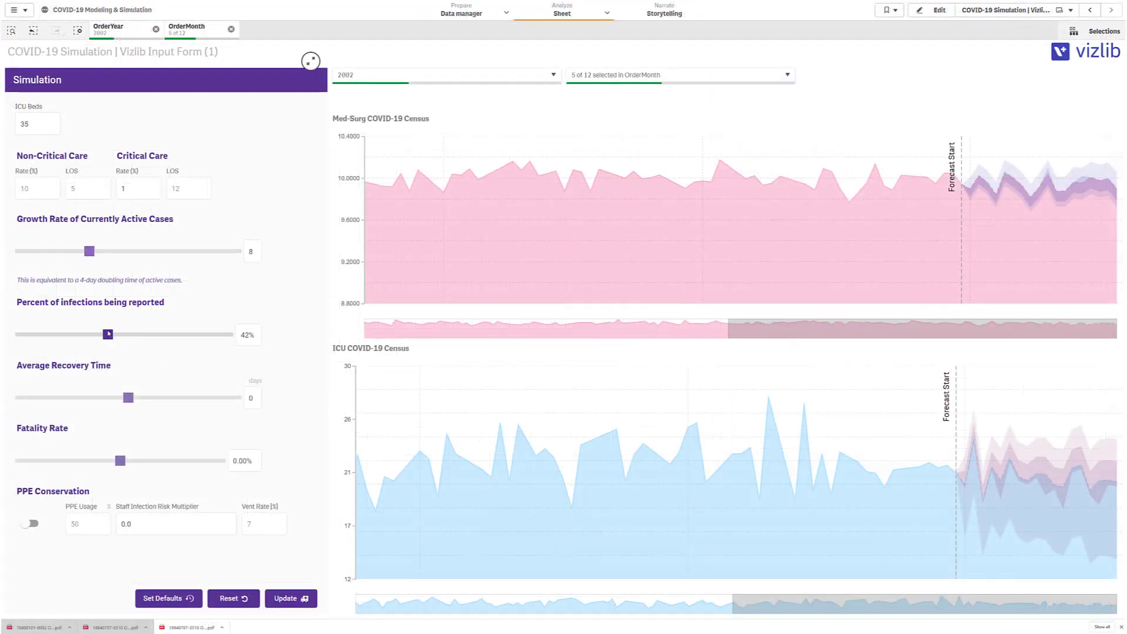
# Recalculate the census simulation, then record recent international travel to Sweden in the survey
pyautogui.click(16, 191)
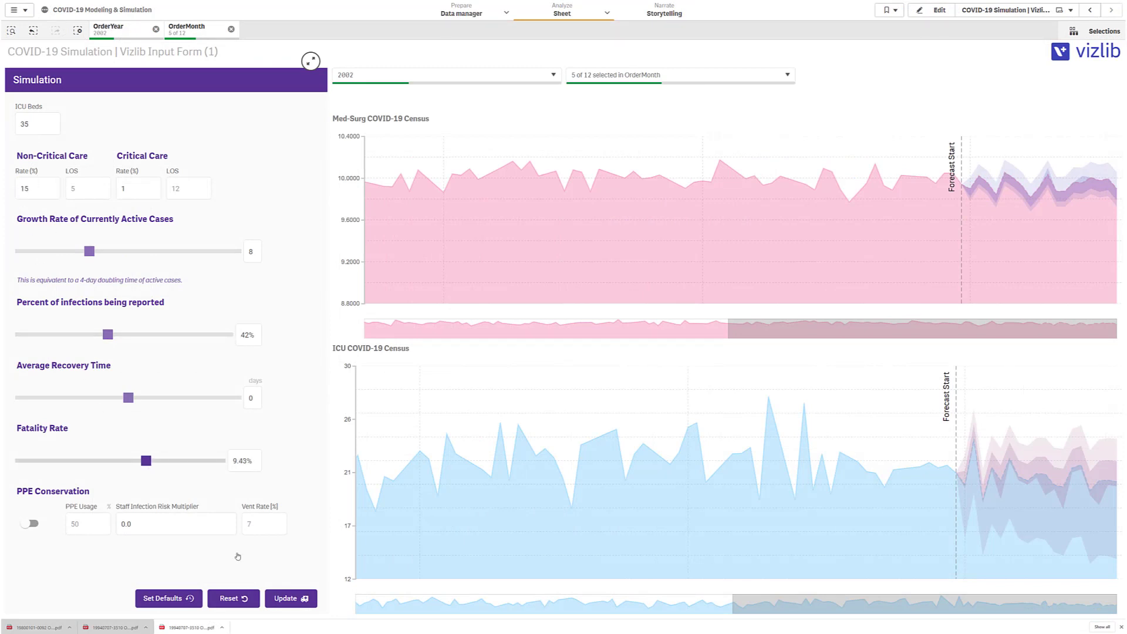
pyautogui.click(287, 599)
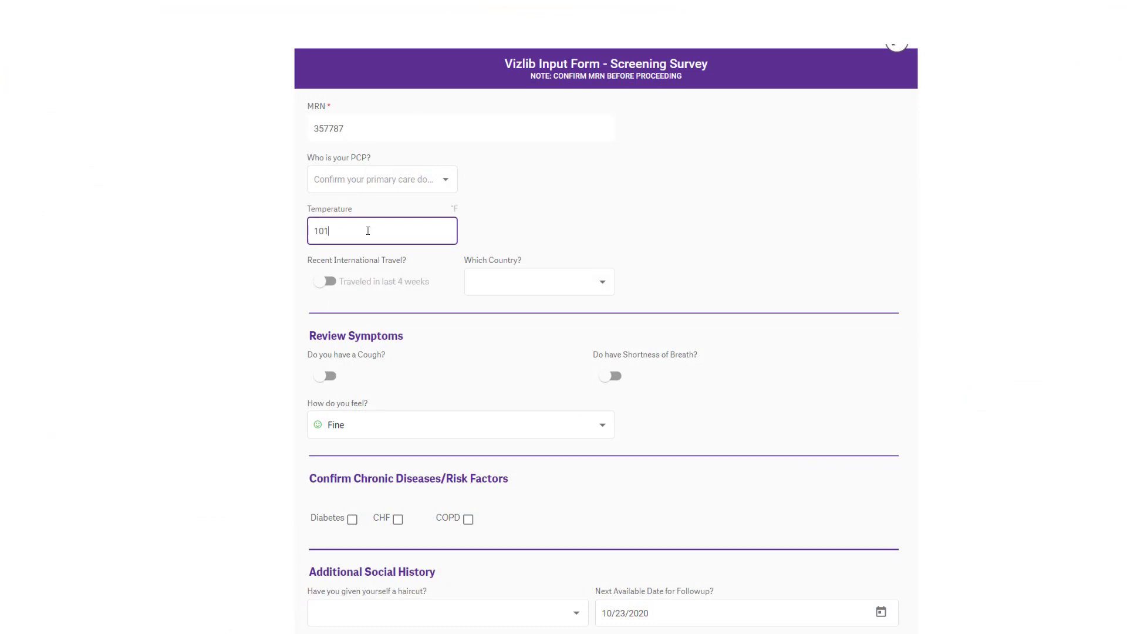
pyautogui.click(324, 282)
pyautogui.click(499, 285)
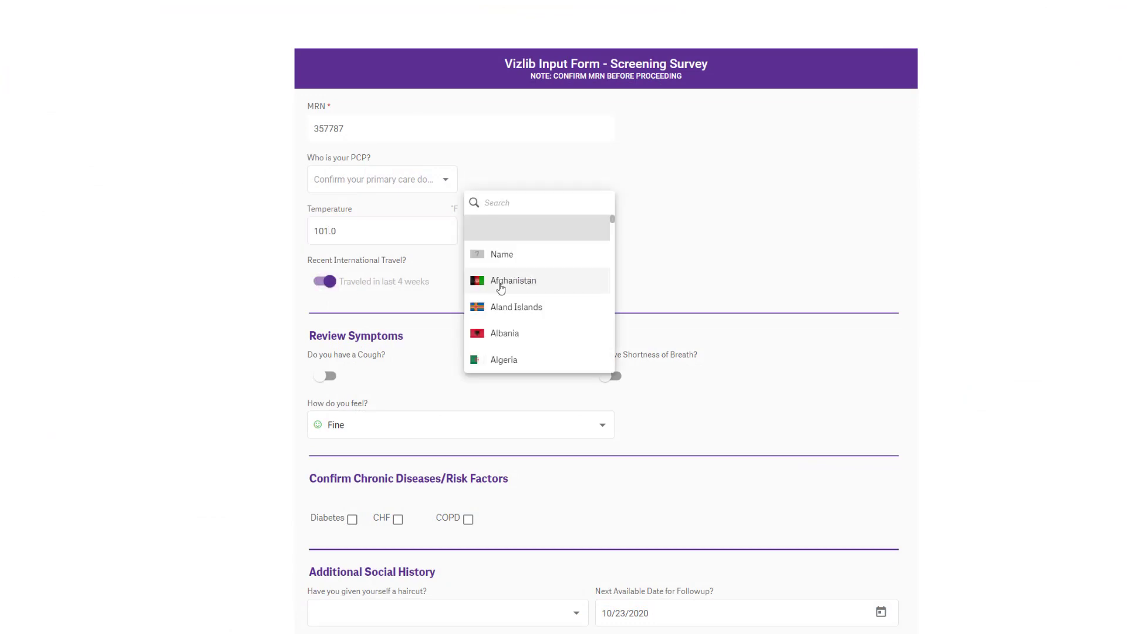
pyautogui.write('swe')
pyautogui.click(500, 292)
# Record a cough, feeling 'Meh', Diabetes as a risk factor, and 'Yes, unfortunately' for the haircut
pyautogui.scroll(-3, 491, 302)
pyautogui.click(328, 321)
pyautogui.click(355, 246)
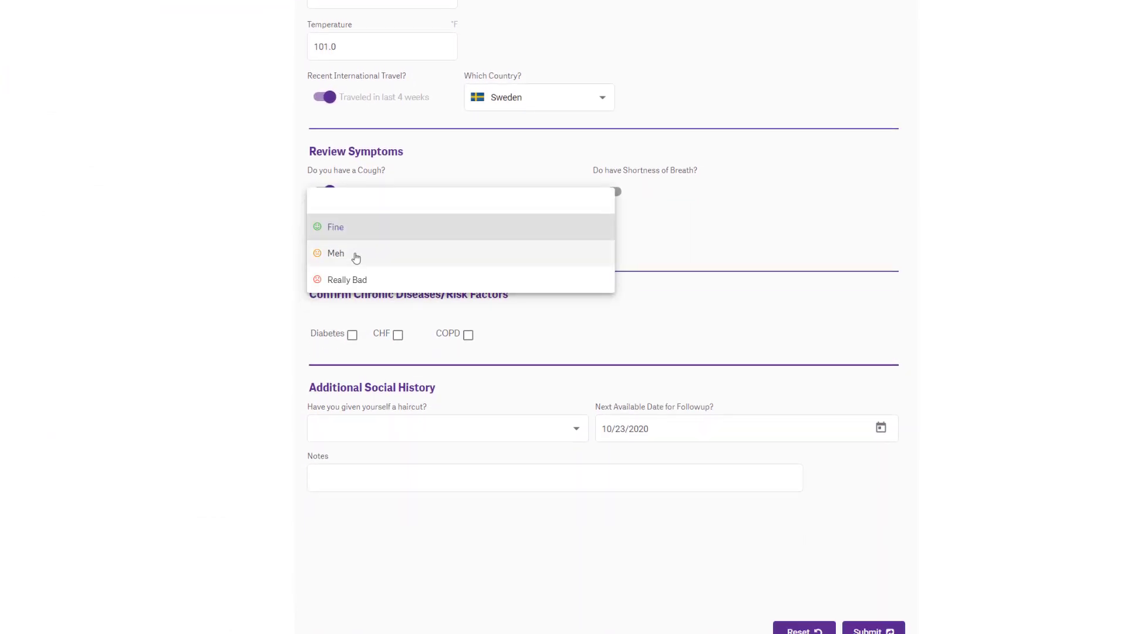
pyautogui.click(356, 255)
pyautogui.scroll(-2, 353, 253)
pyautogui.click(353, 246)
pyautogui.click(387, 329)
pyautogui.click(390, 354)
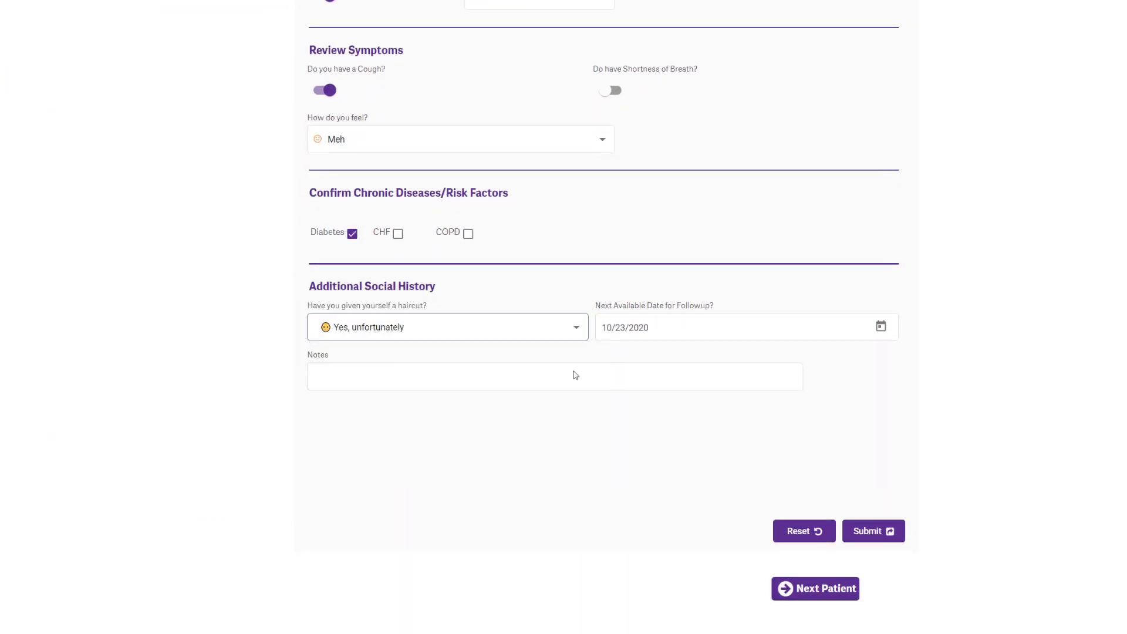
# Add a new user, entering the person's name, with ADMIN access to section access
pyautogui.click(576, 376)
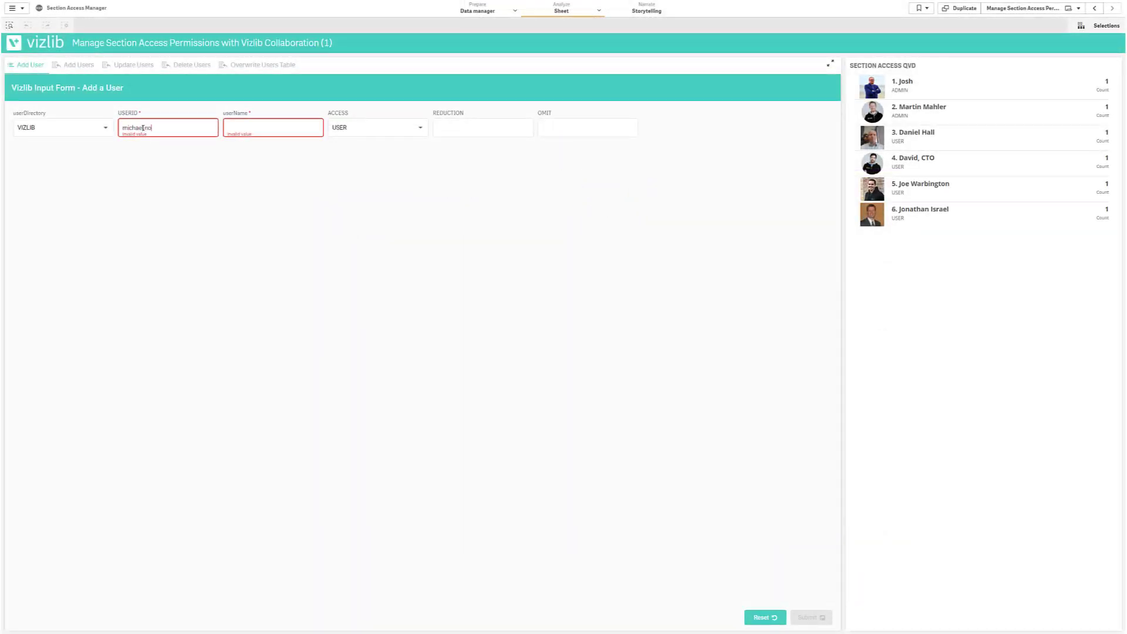
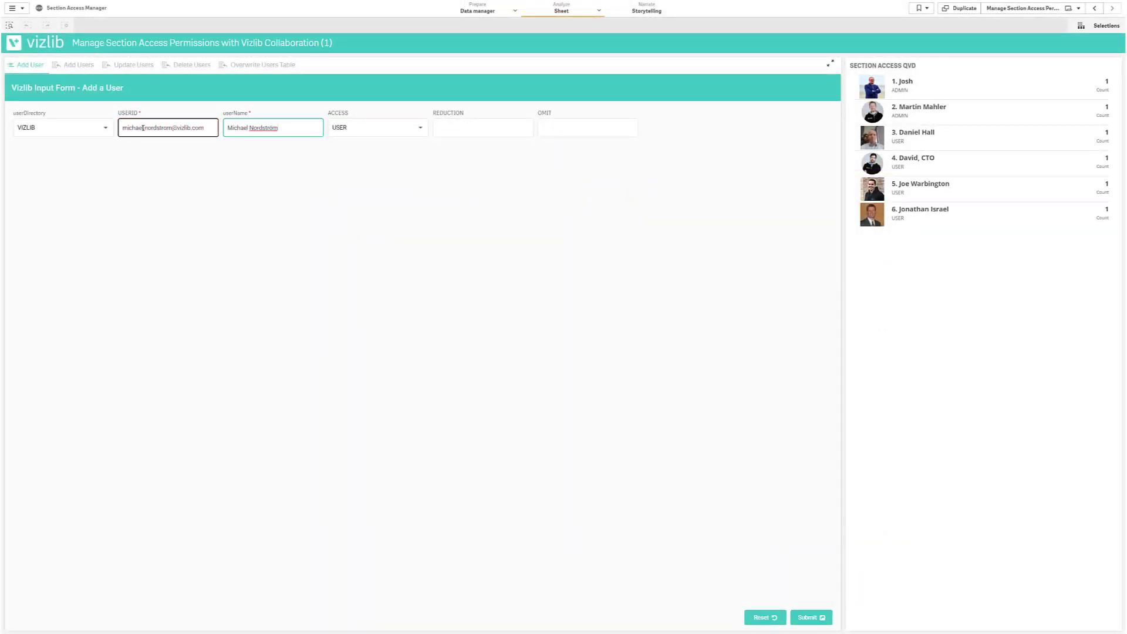
pyautogui.click(403, 131)
pyautogui.click(810, 617)
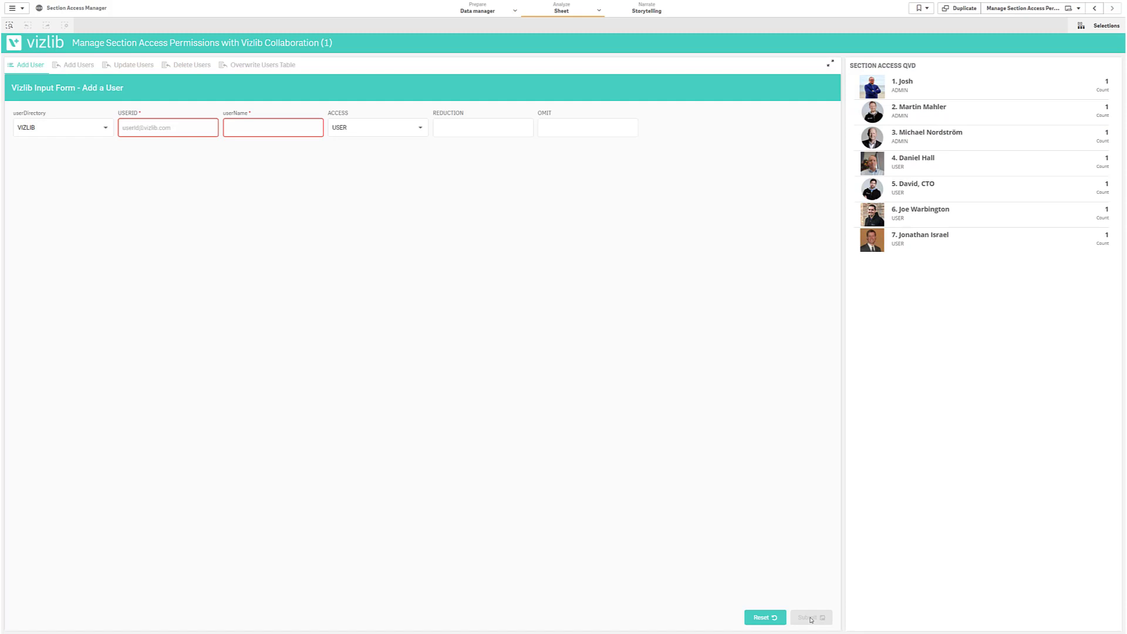
# Delete the newly added admin user, returning the list to six users
pyautogui.click(132, 65)
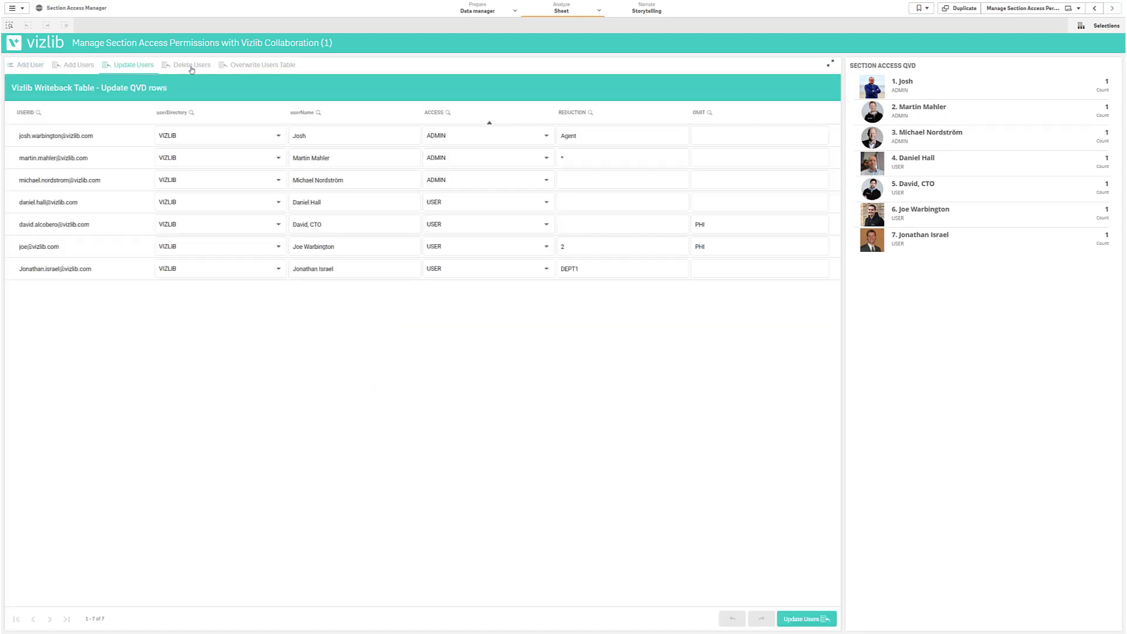
pyautogui.click(192, 66)
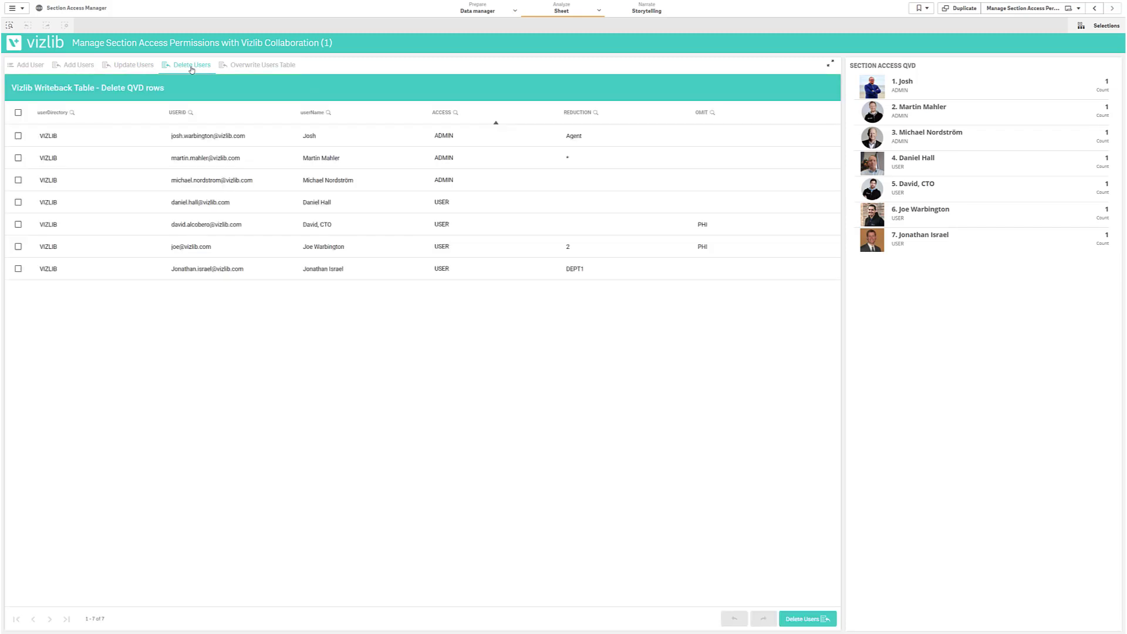
pyautogui.click(18, 180)
pyautogui.click(815, 621)
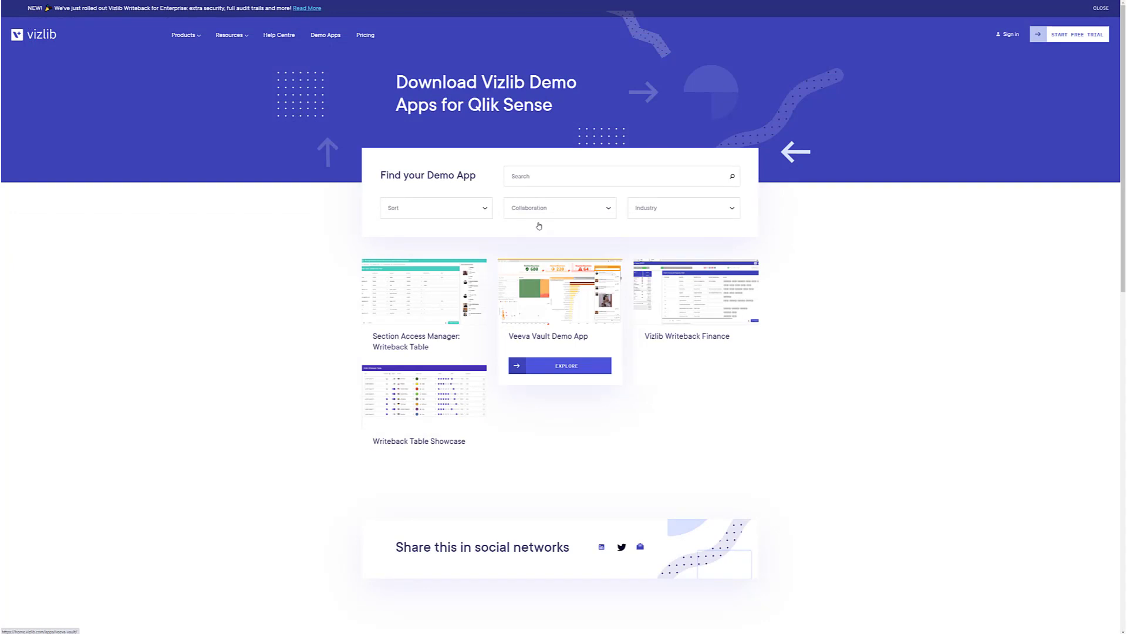
# Browse the four Collaboration demo app cards, including Writeback Table Showcase
pyautogui.moveTo(449, 411)
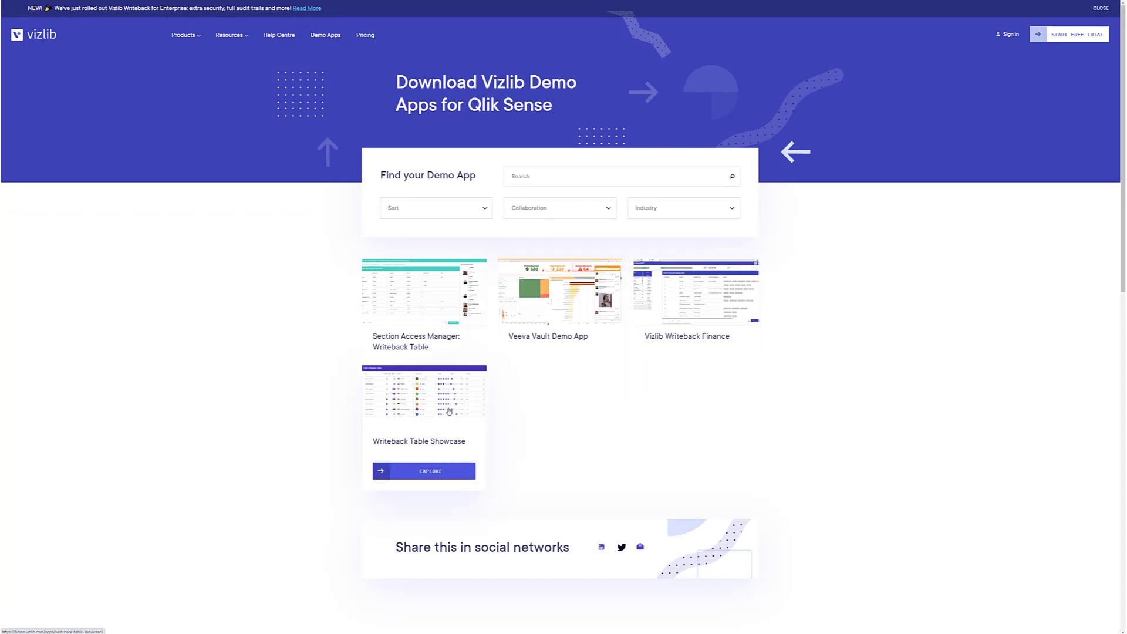